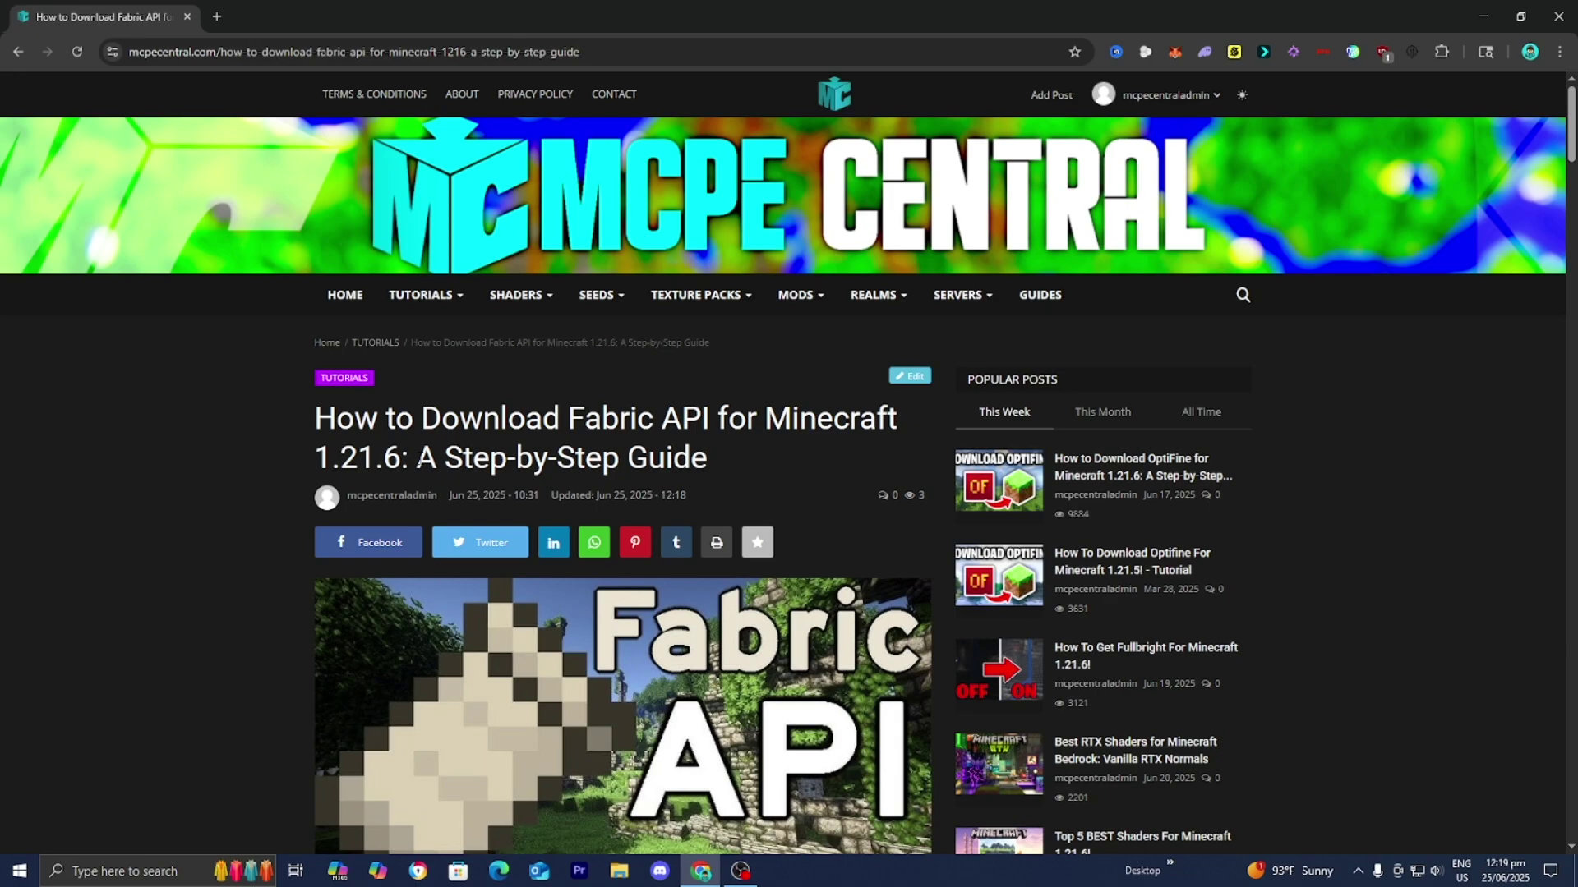
# Step: Scroll the MCPE Central Fabric API guide down to Step 1 and its fabricmc.net link
pyautogui.scroll(-3, 419, 460)
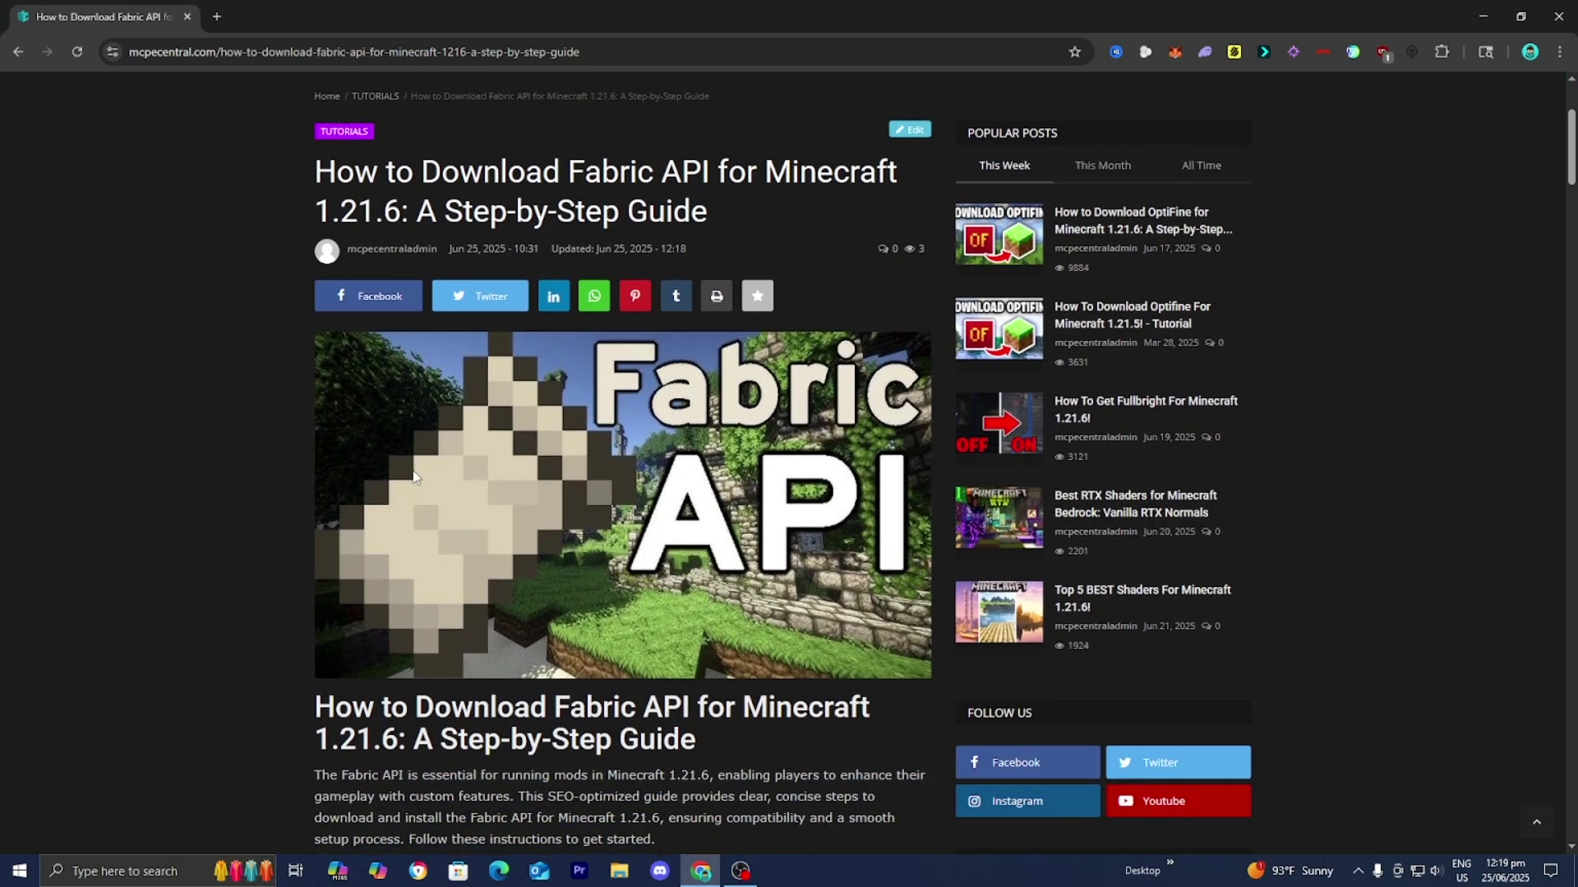
pyautogui.scroll(-2, 415, 475)
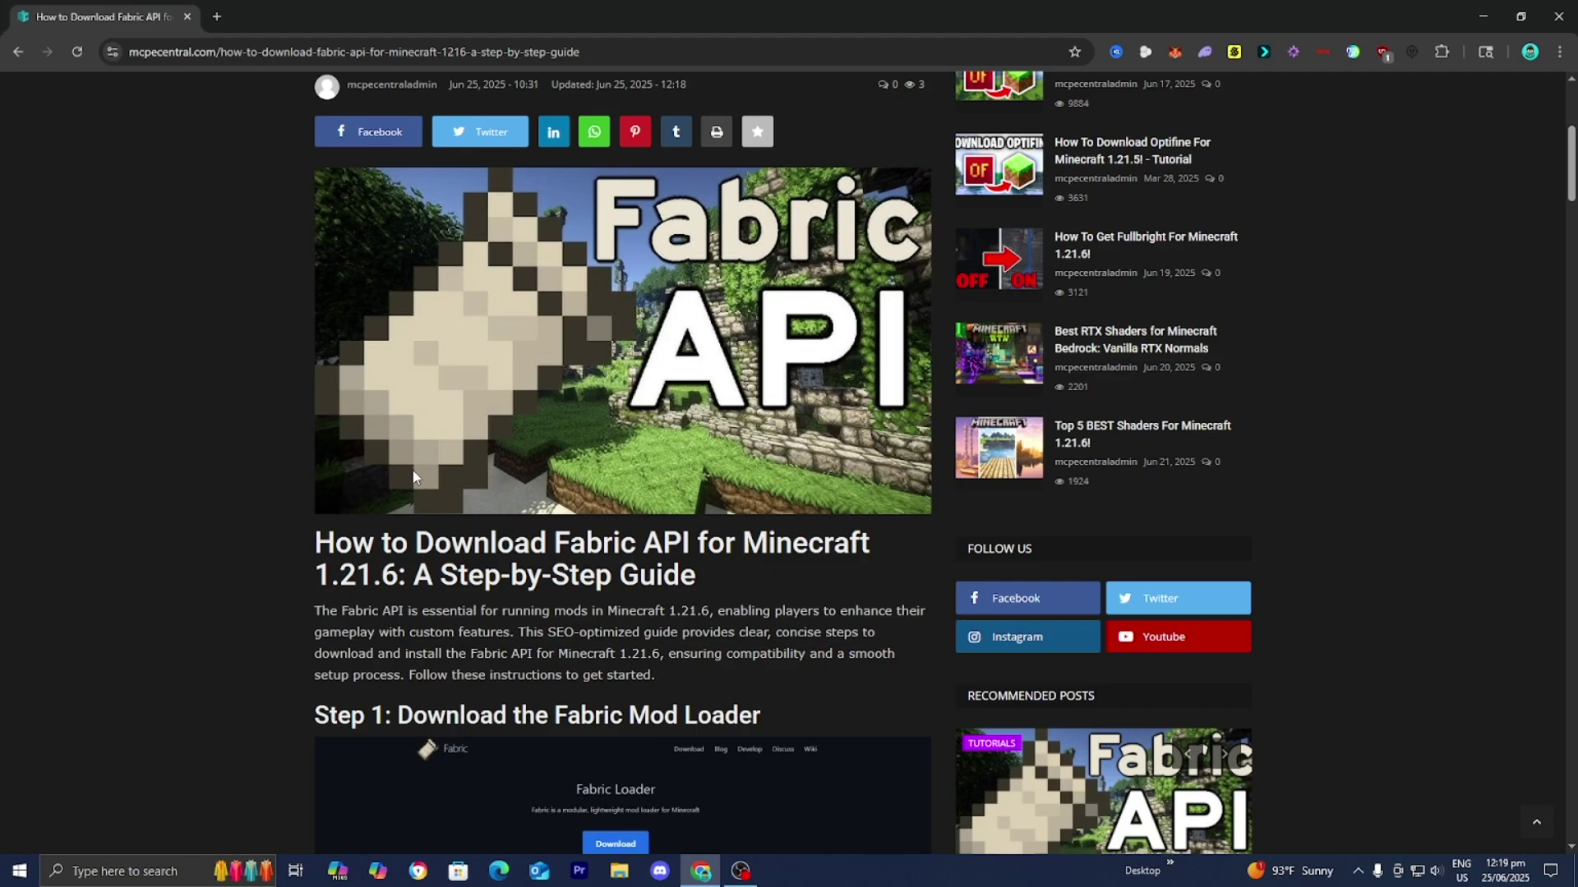
pyautogui.scroll(-4, 413, 475)
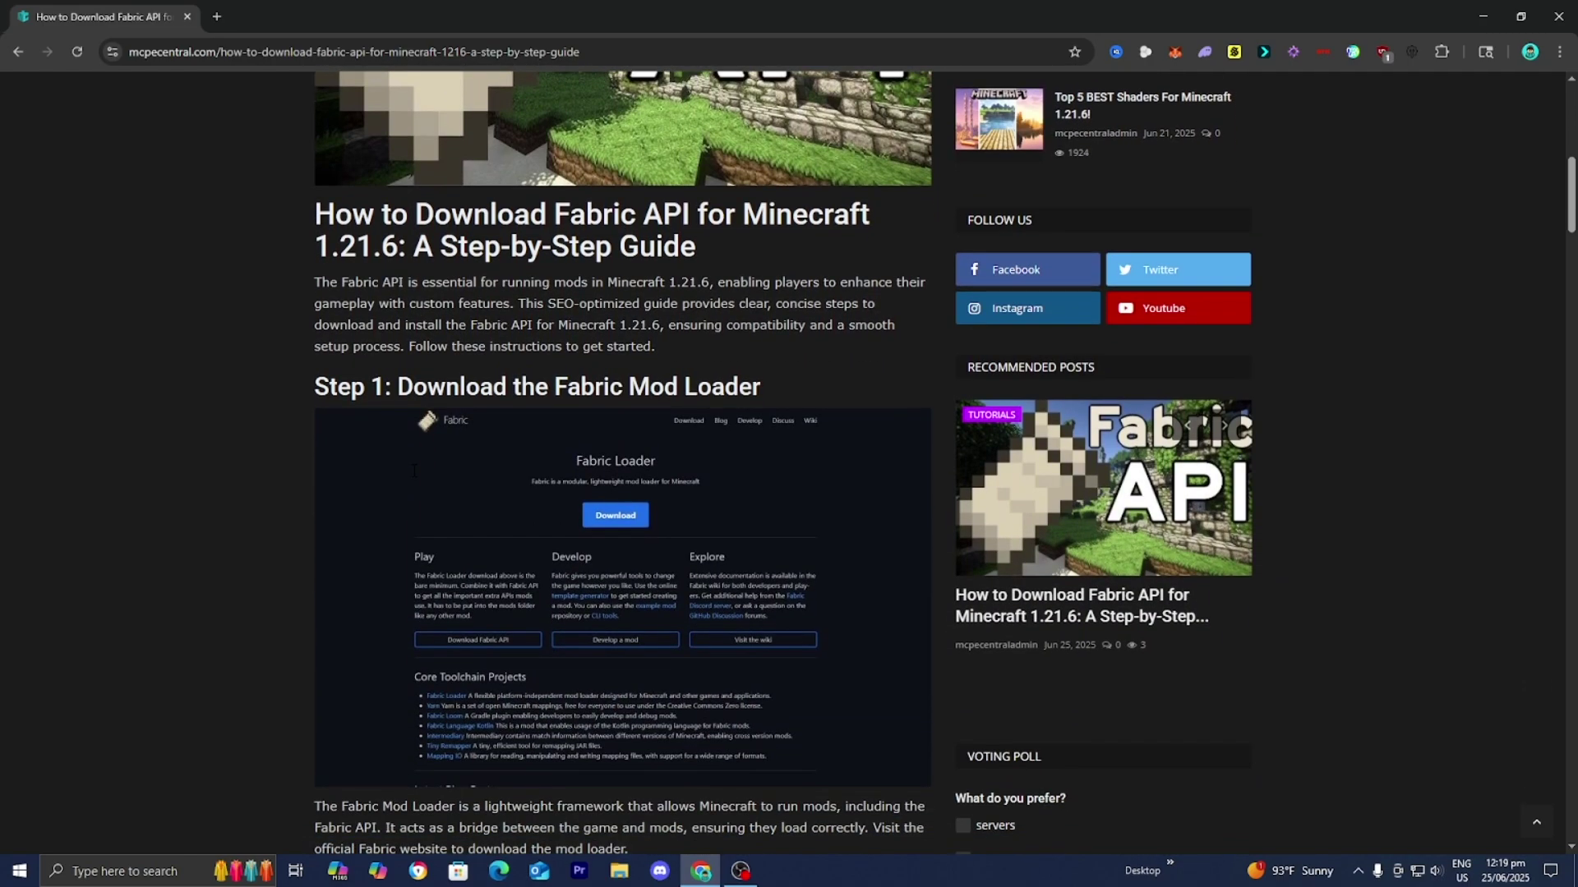
pyautogui.scroll(-2, 413, 472)
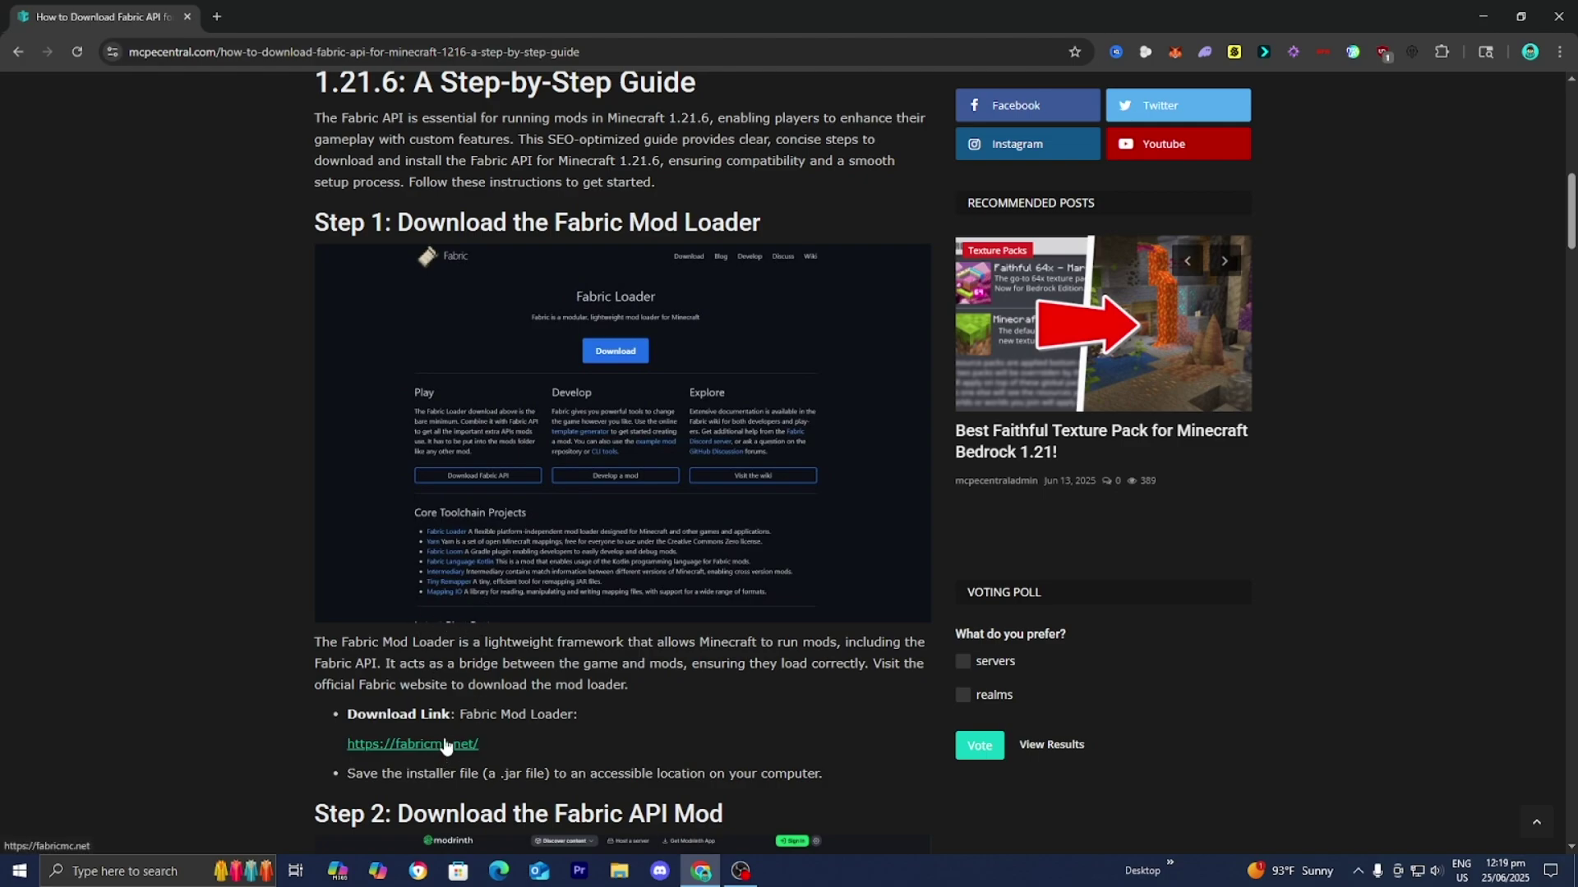
# Step: Download the Windows Fabric installer, fabric-installer-1.0.3 (4).jar, from fabricmc.net
pyautogui.click(399, 746)
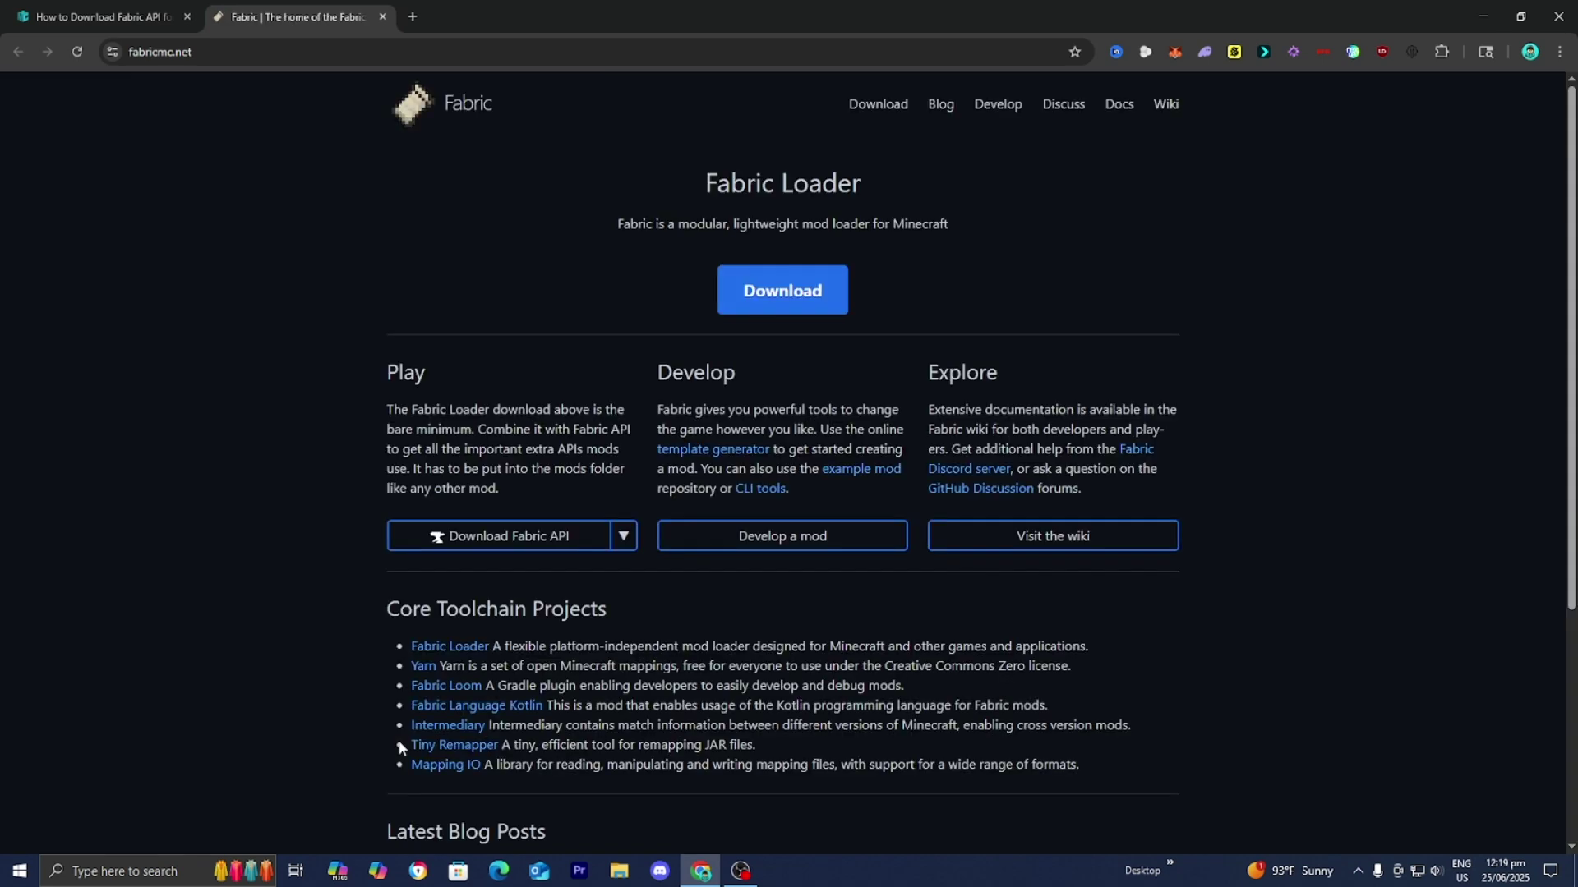
pyautogui.click(763, 312)
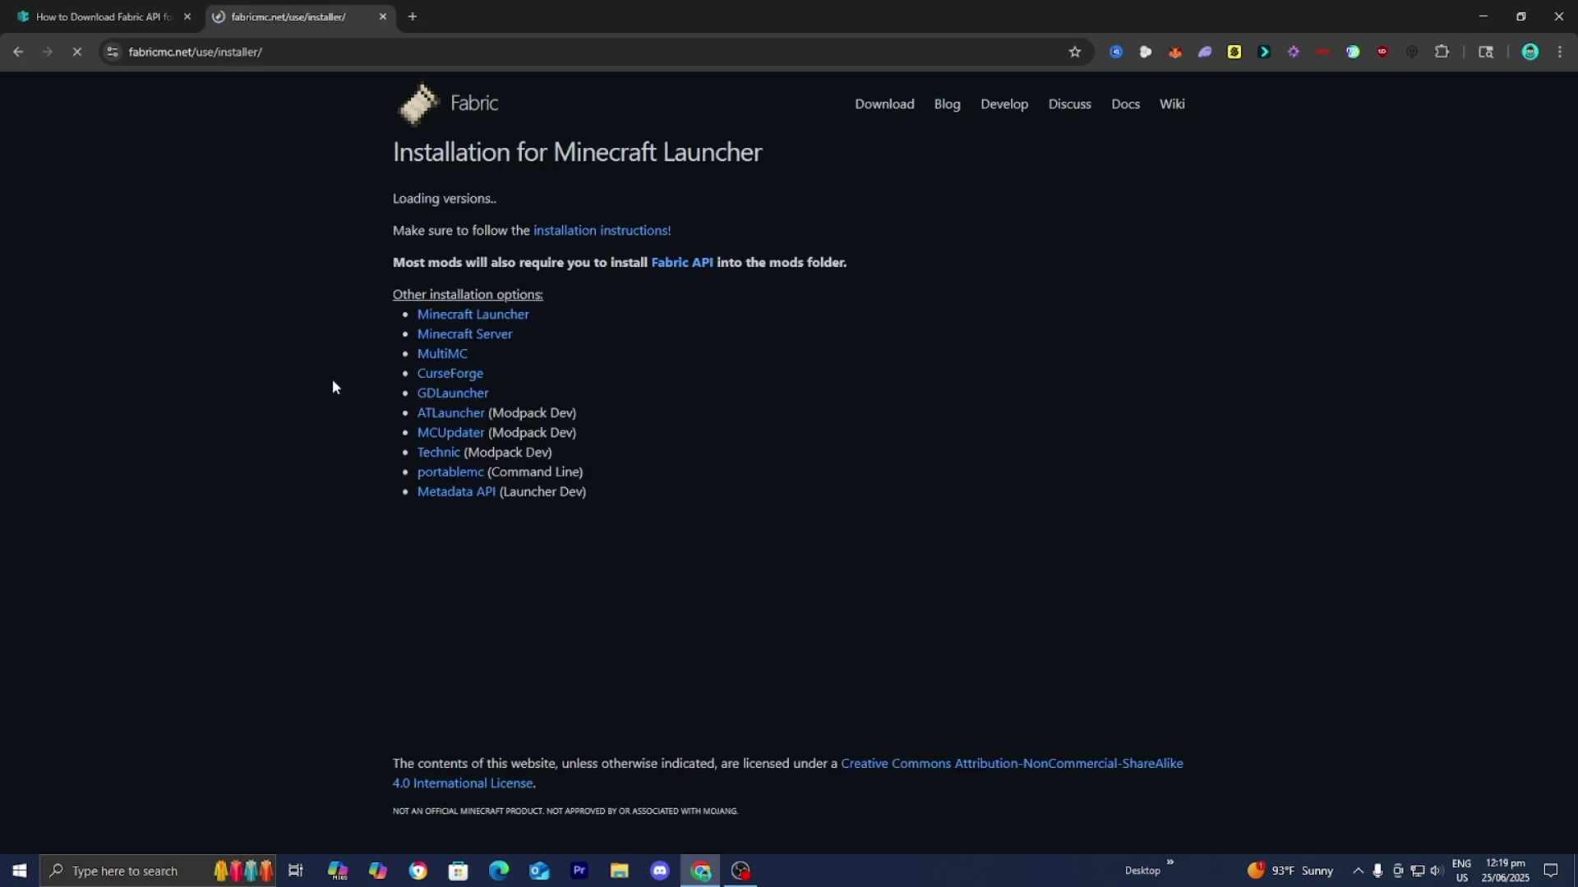
pyautogui.click(796, 288)
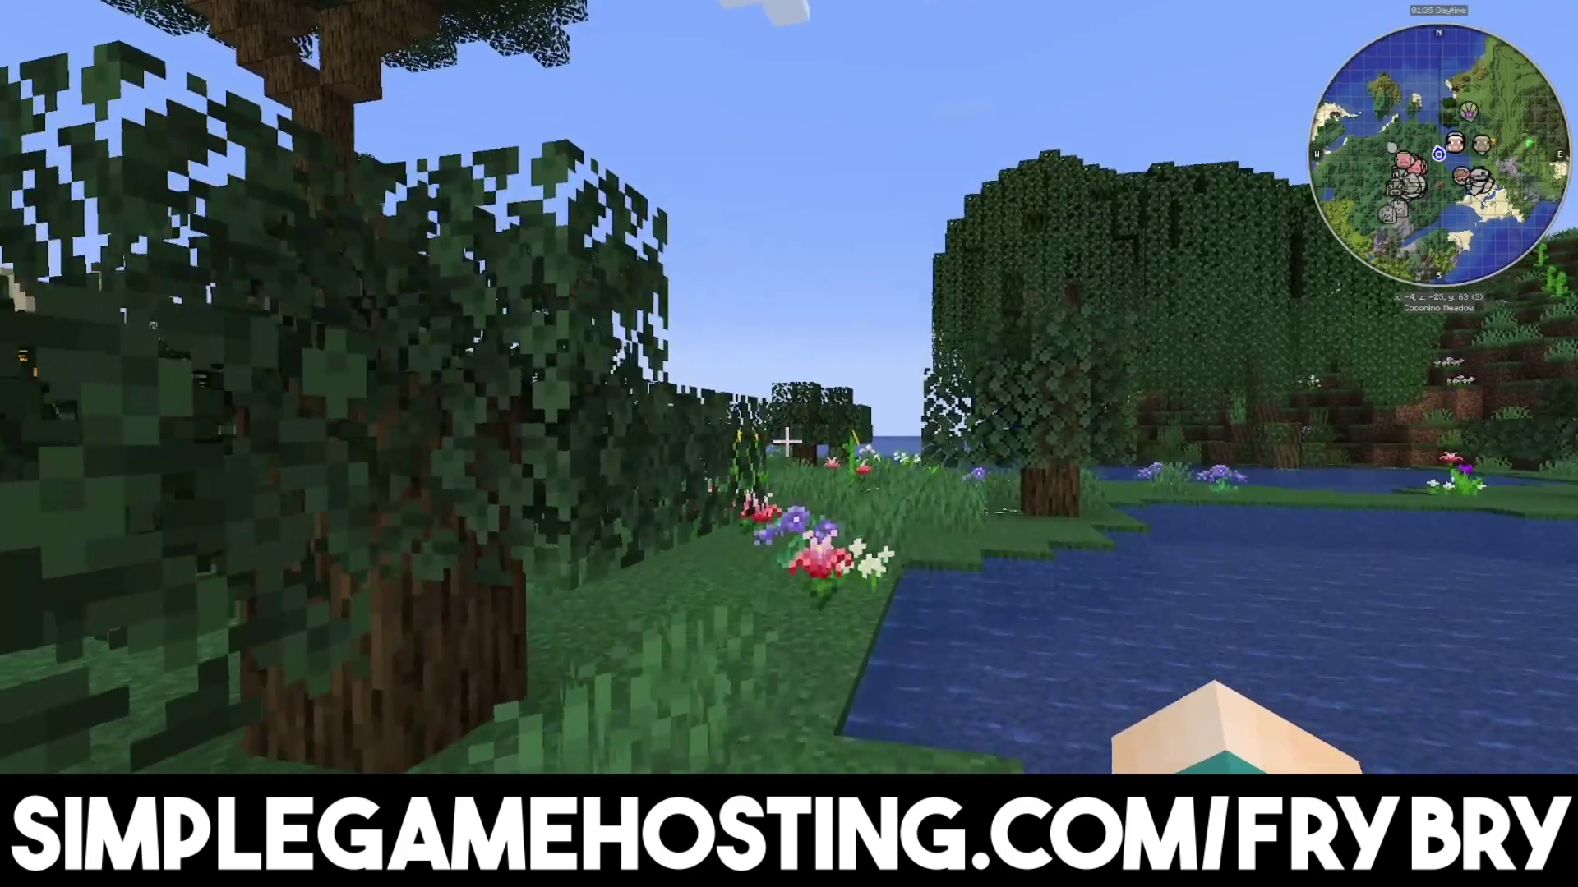
pyautogui.press('w')
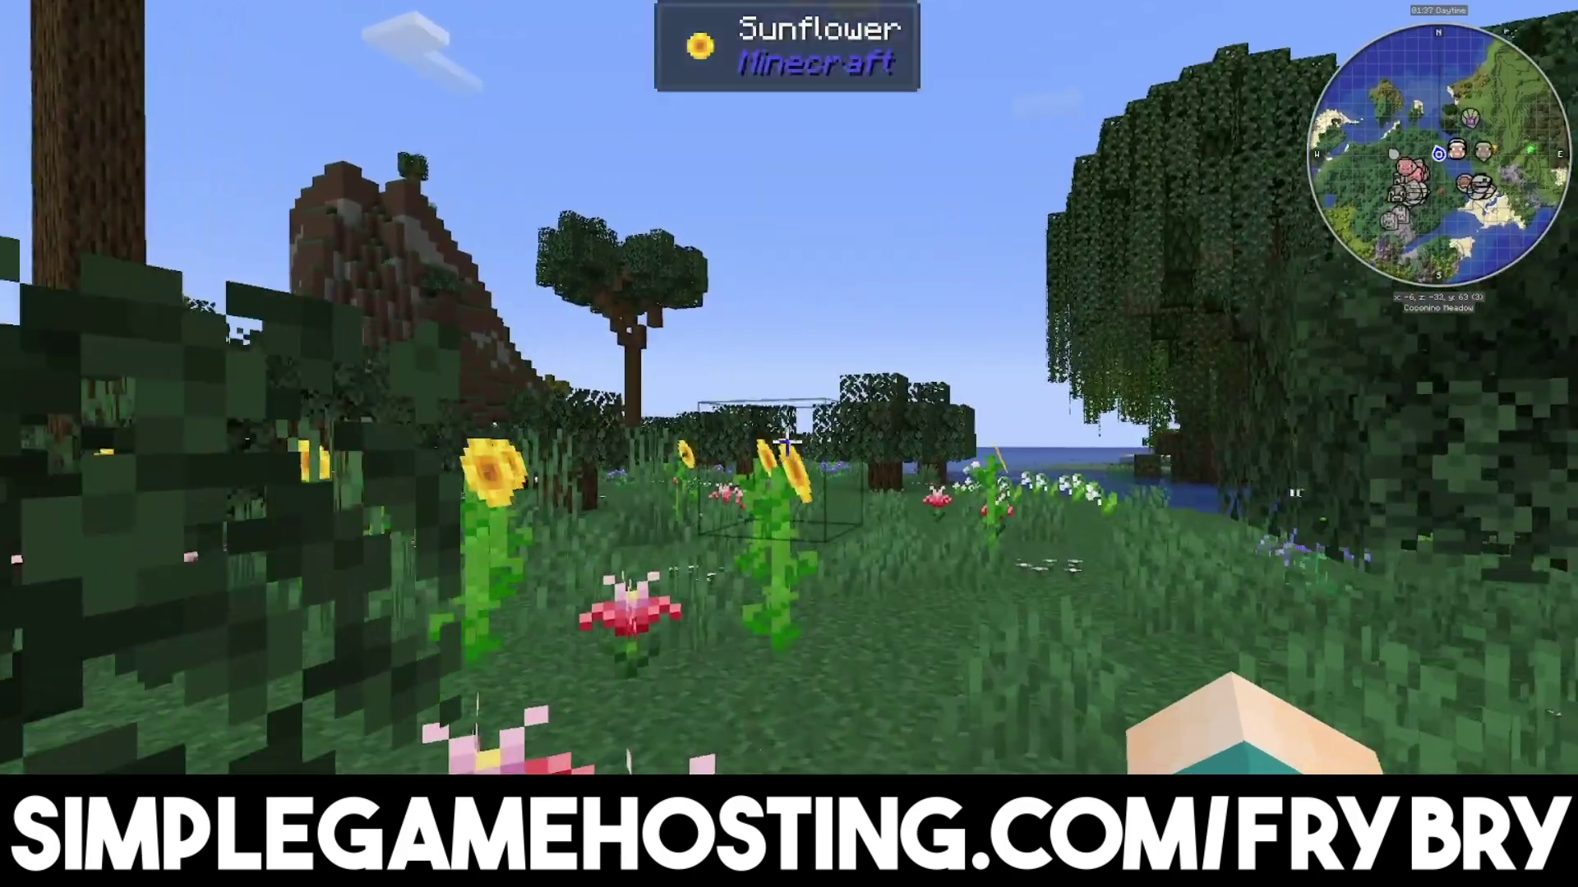
pyautogui.press('w')
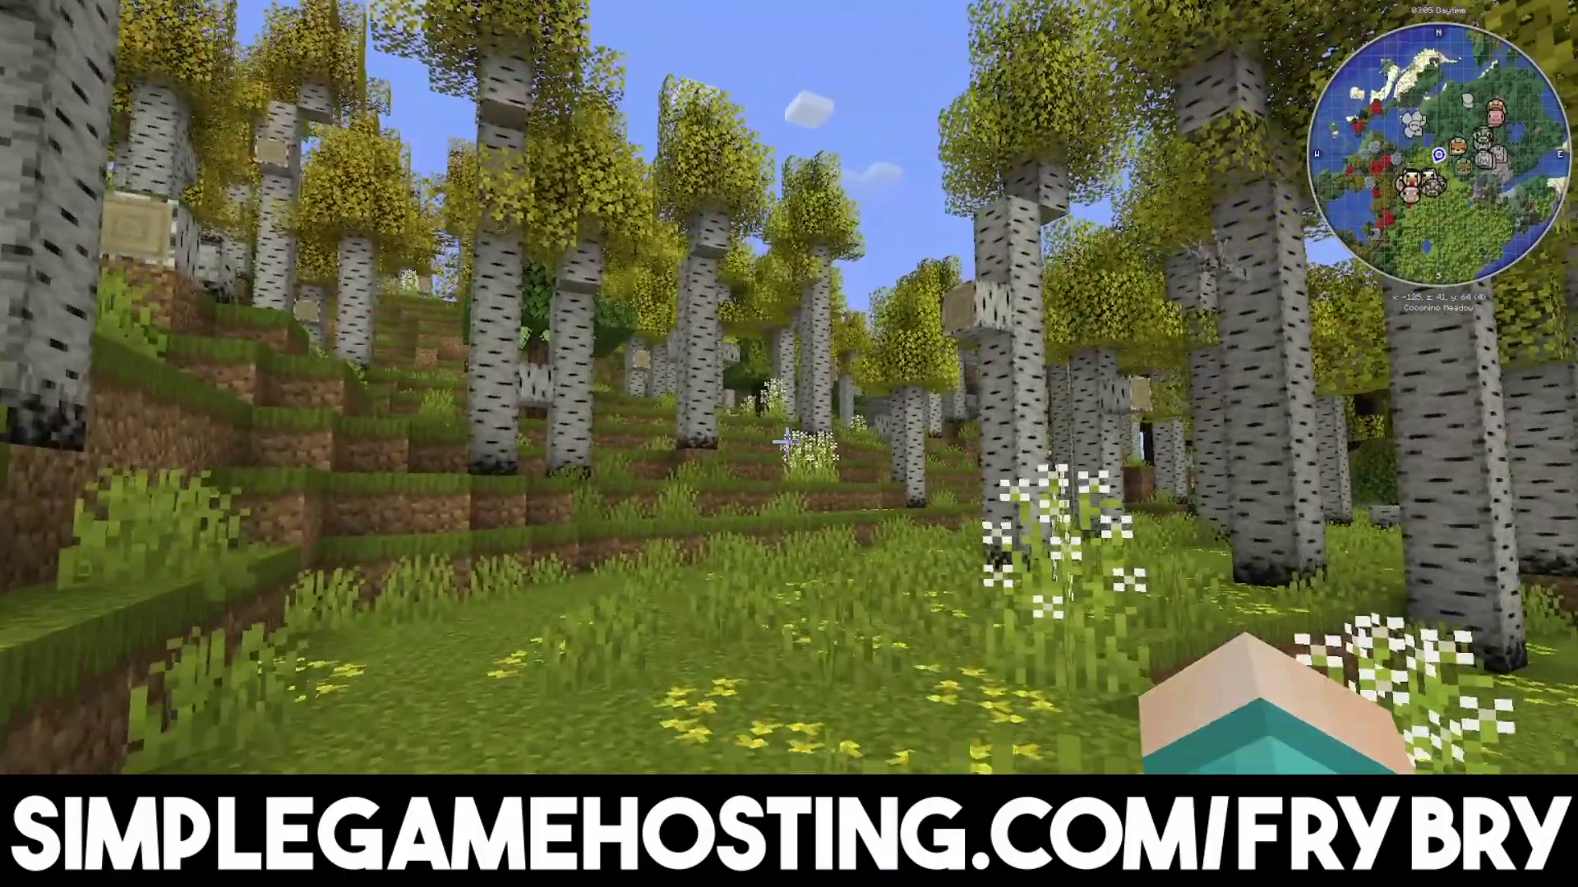
pyautogui.press('w')
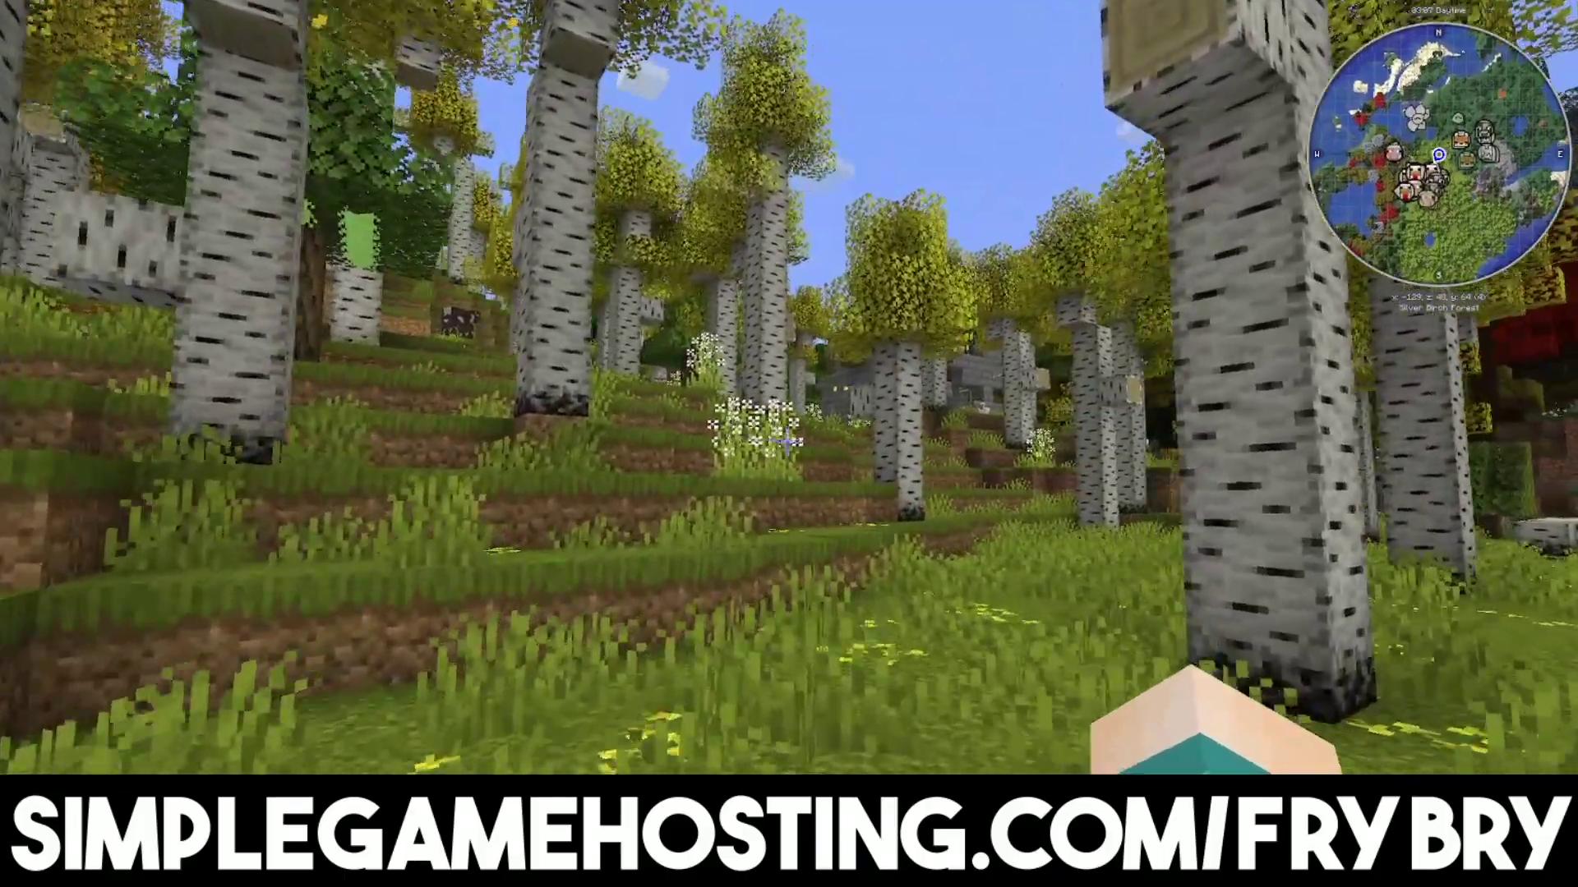
pyautogui.press('w')
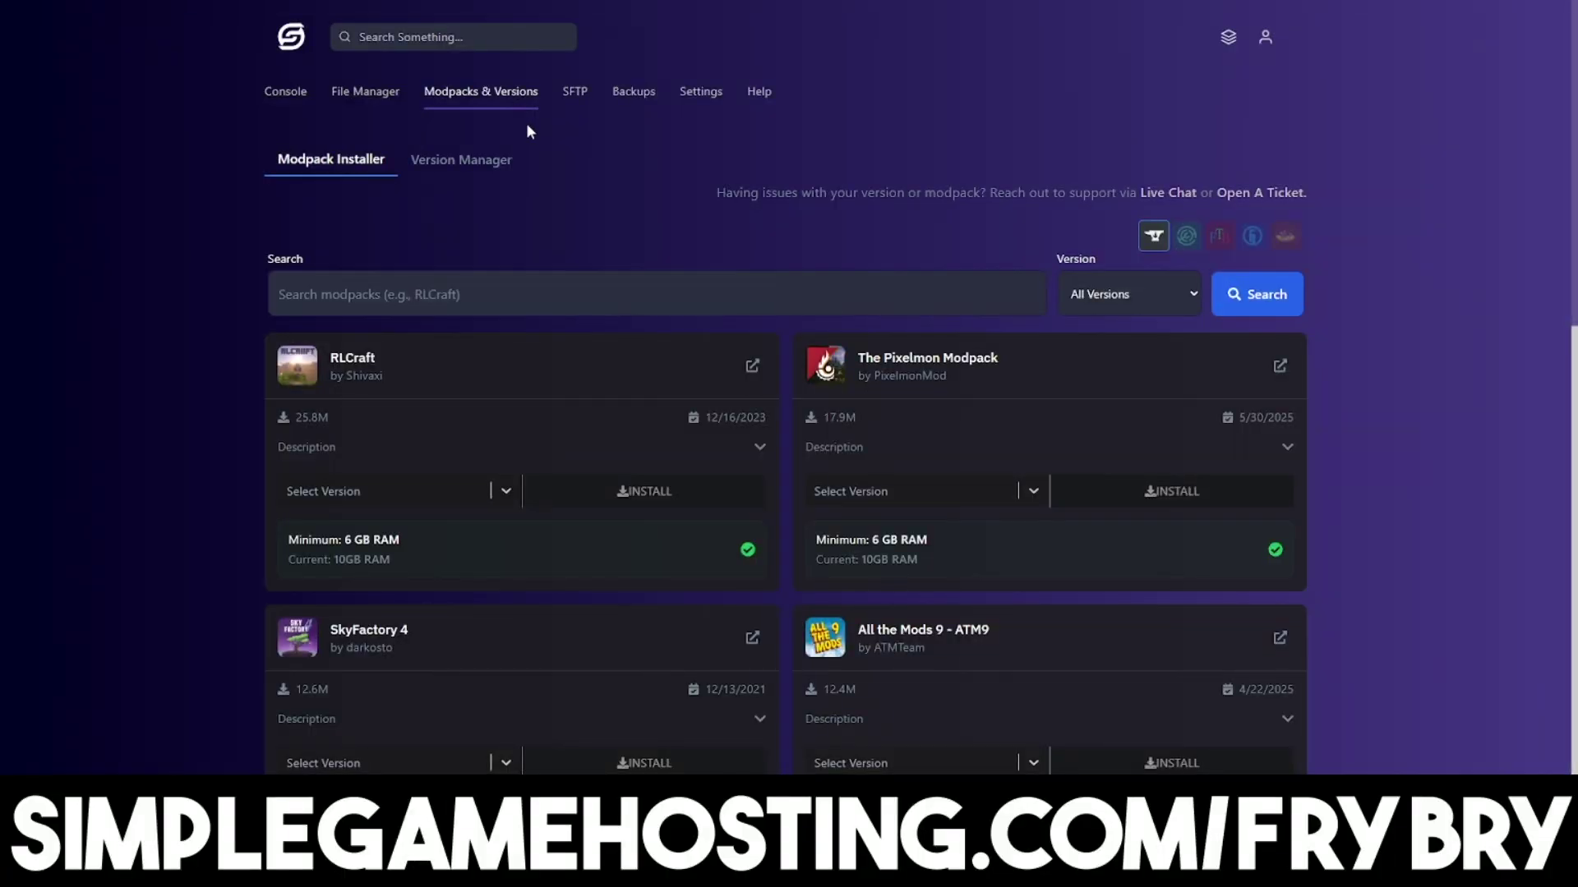
pyautogui.scroll(-3, 530, 131)
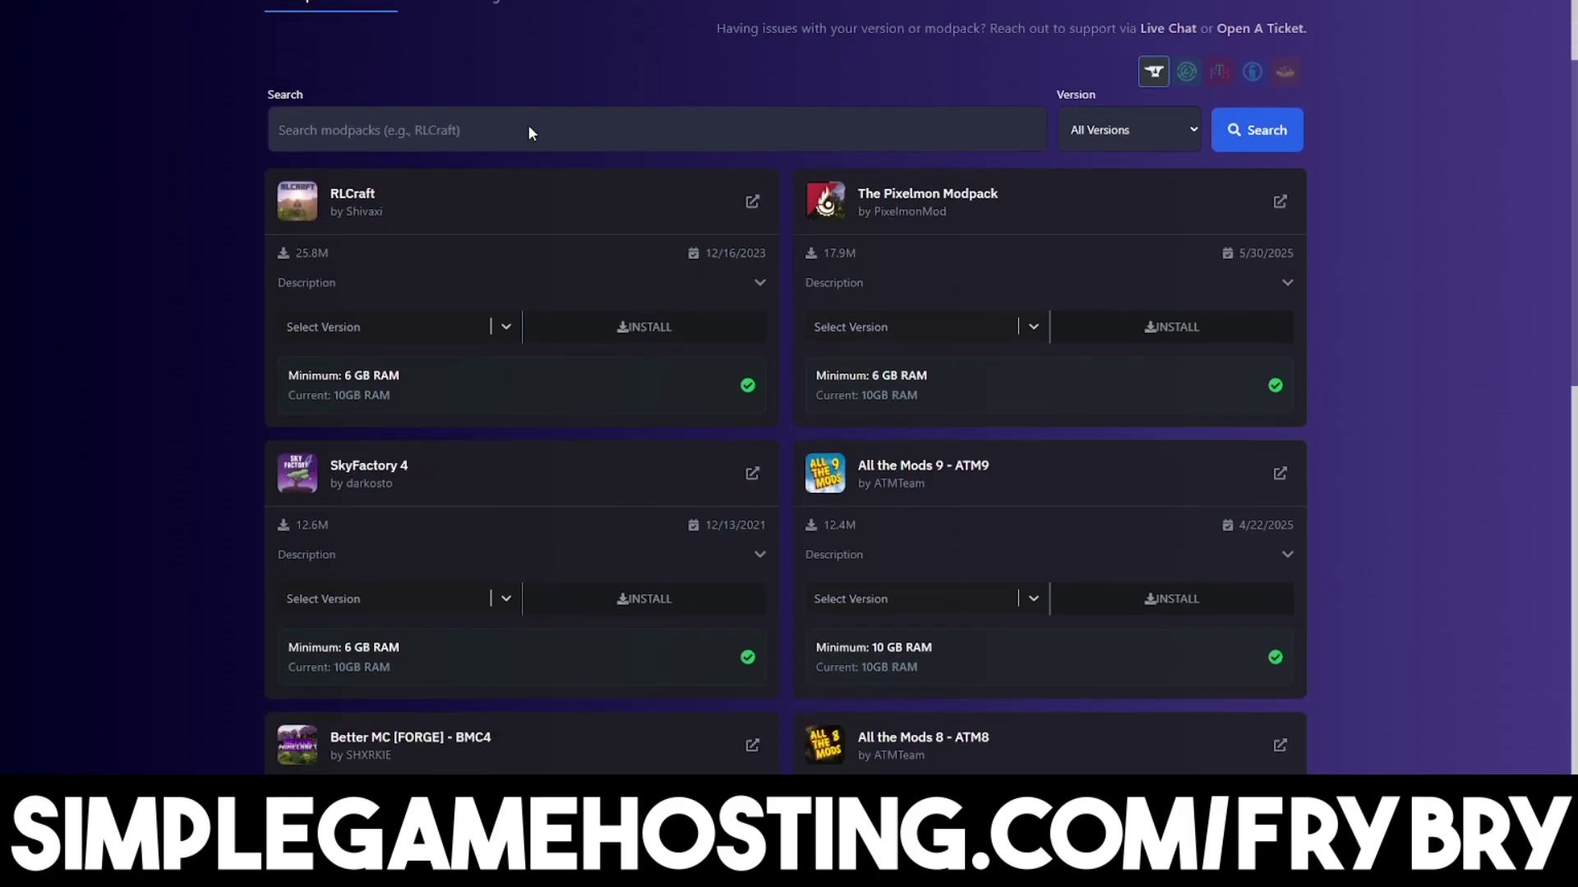
pyautogui.scroll(-5, 529, 125)
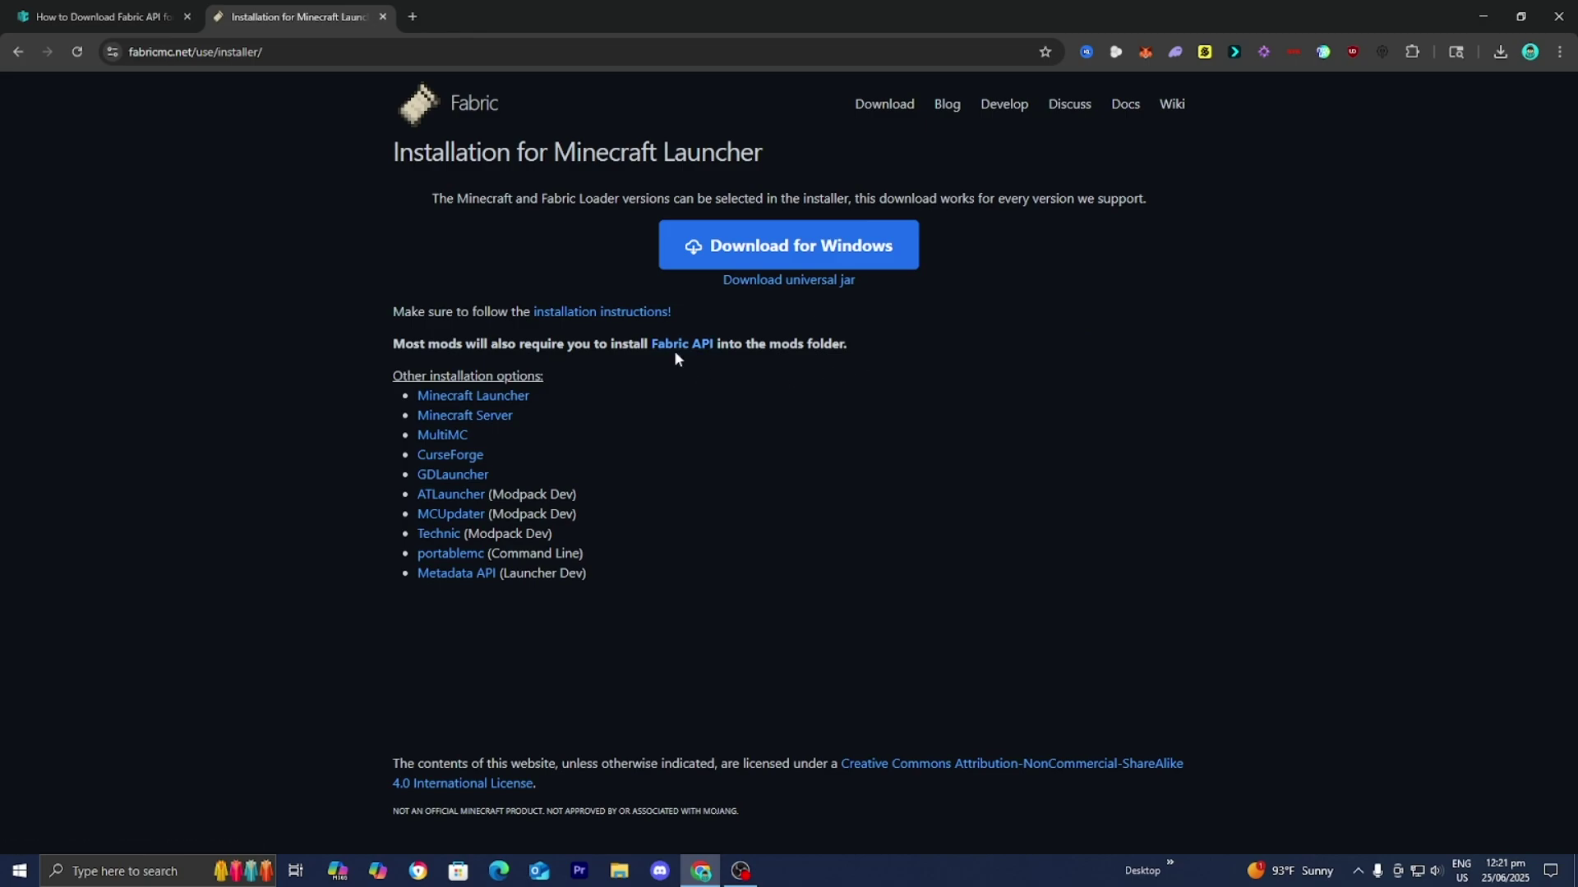
# Step: Drag fabric-installer-1.0.3 (4).jar from Chrome's downloads onto the desktop, then return to the guide
pyautogui.click(1498, 54)
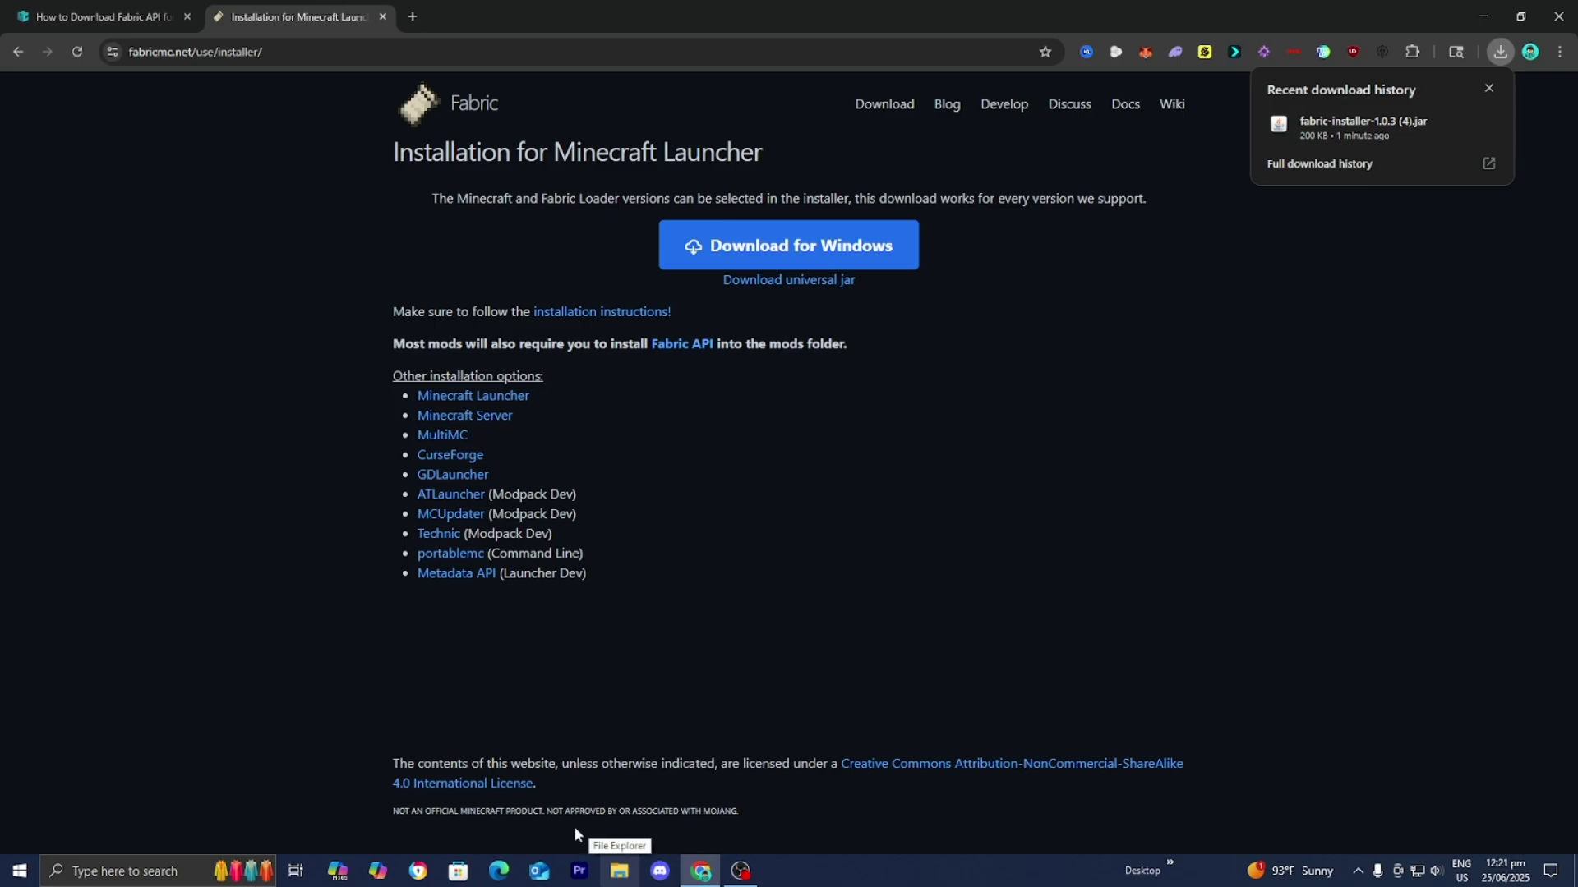
pyautogui.press('super+Down')
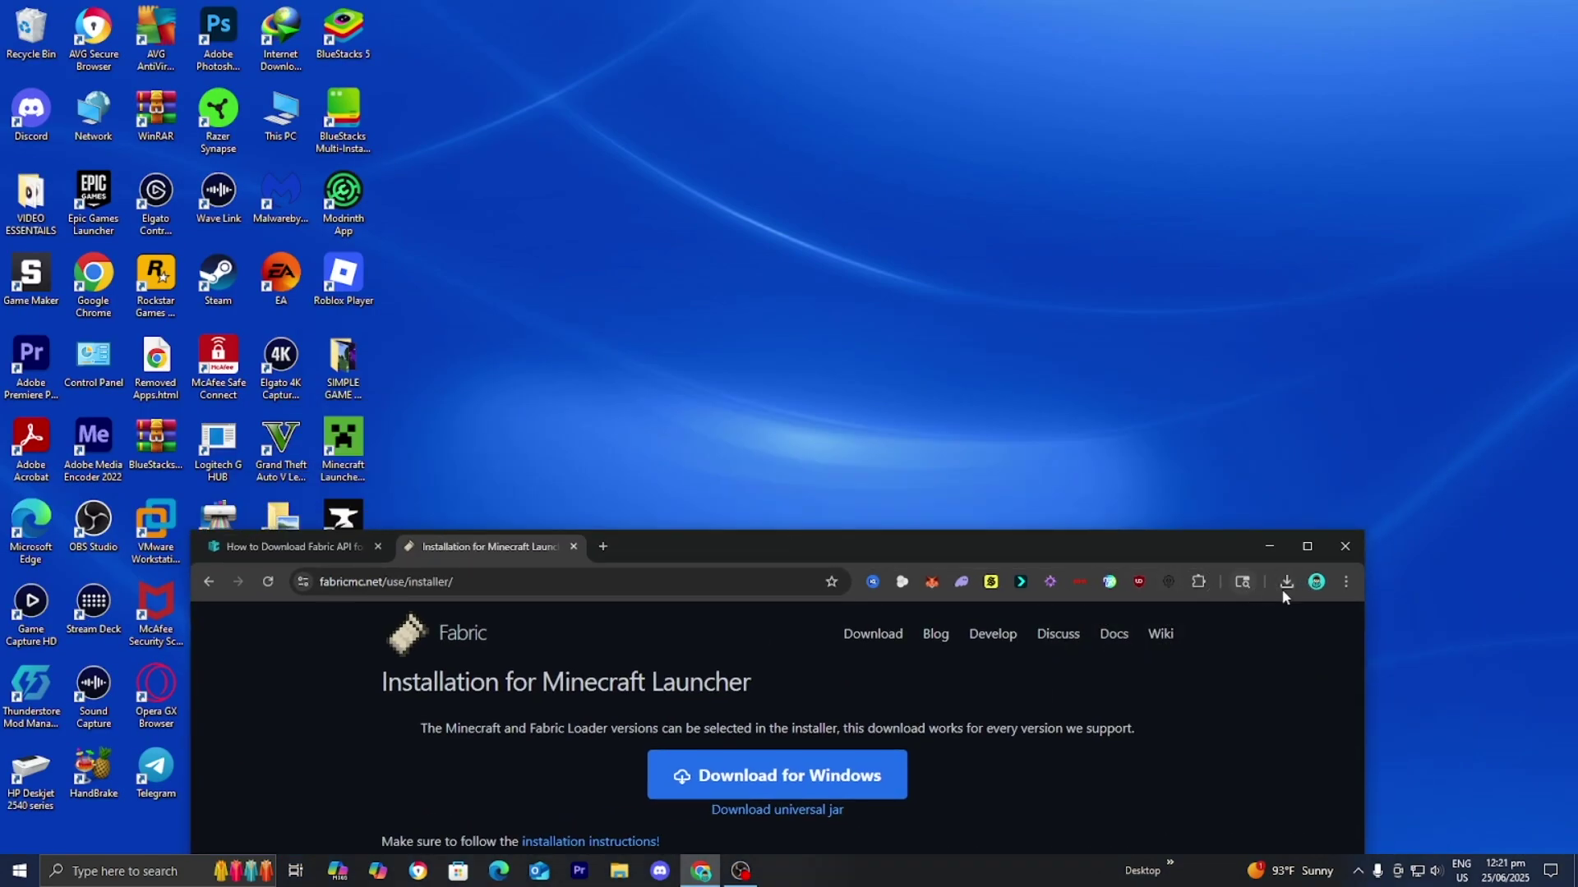
pyautogui.click(1287, 582)
pyautogui.moveTo(1092, 653); pyautogui.dragTo(1013, 465)
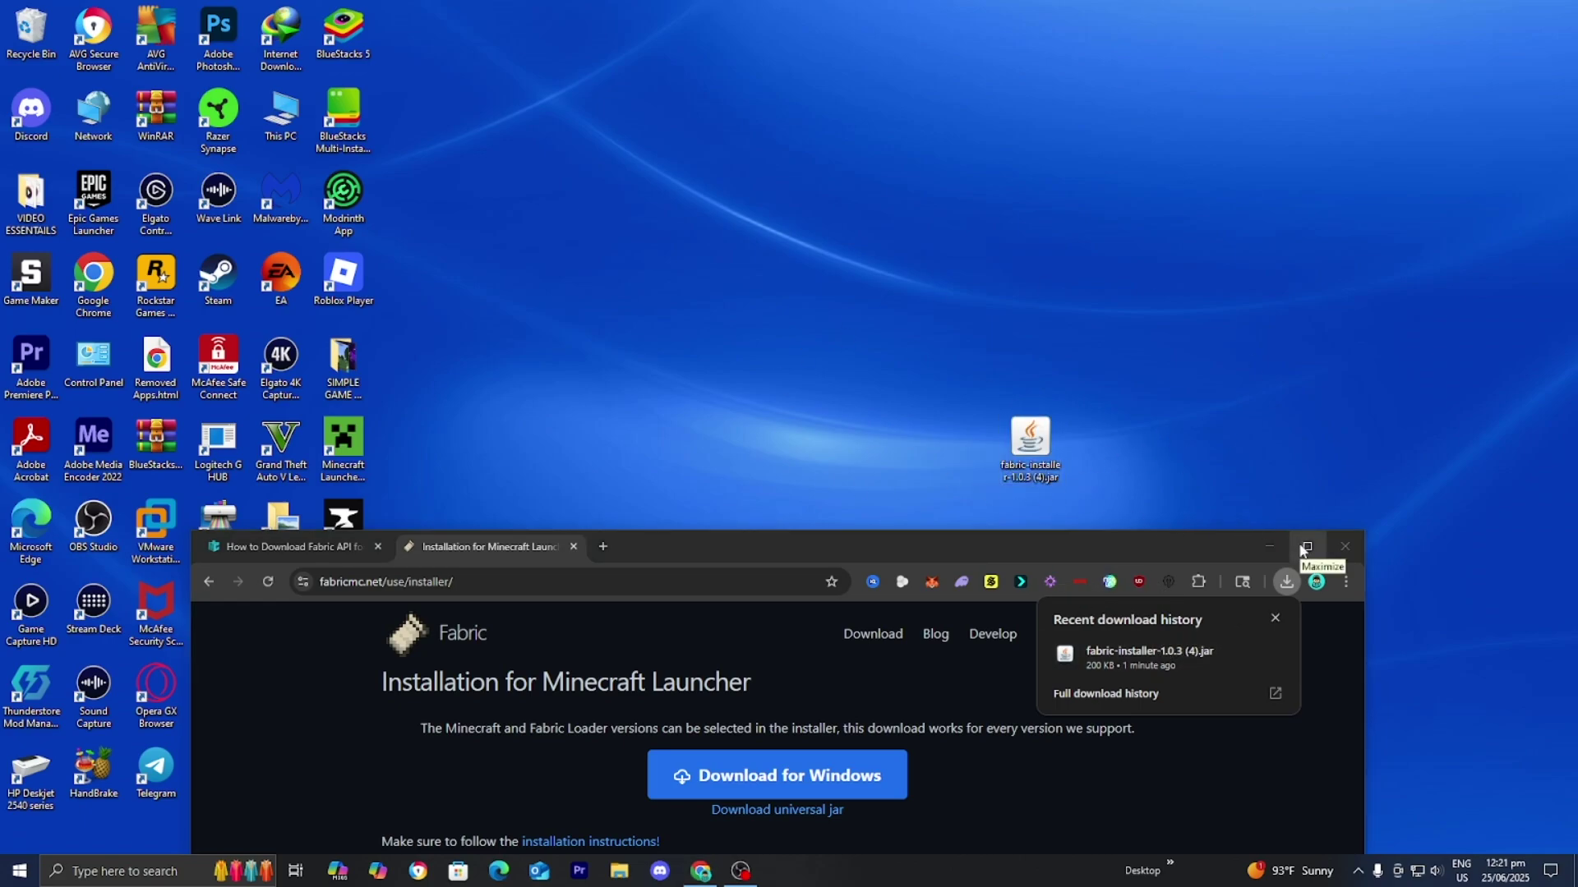
pyautogui.click(1304, 547)
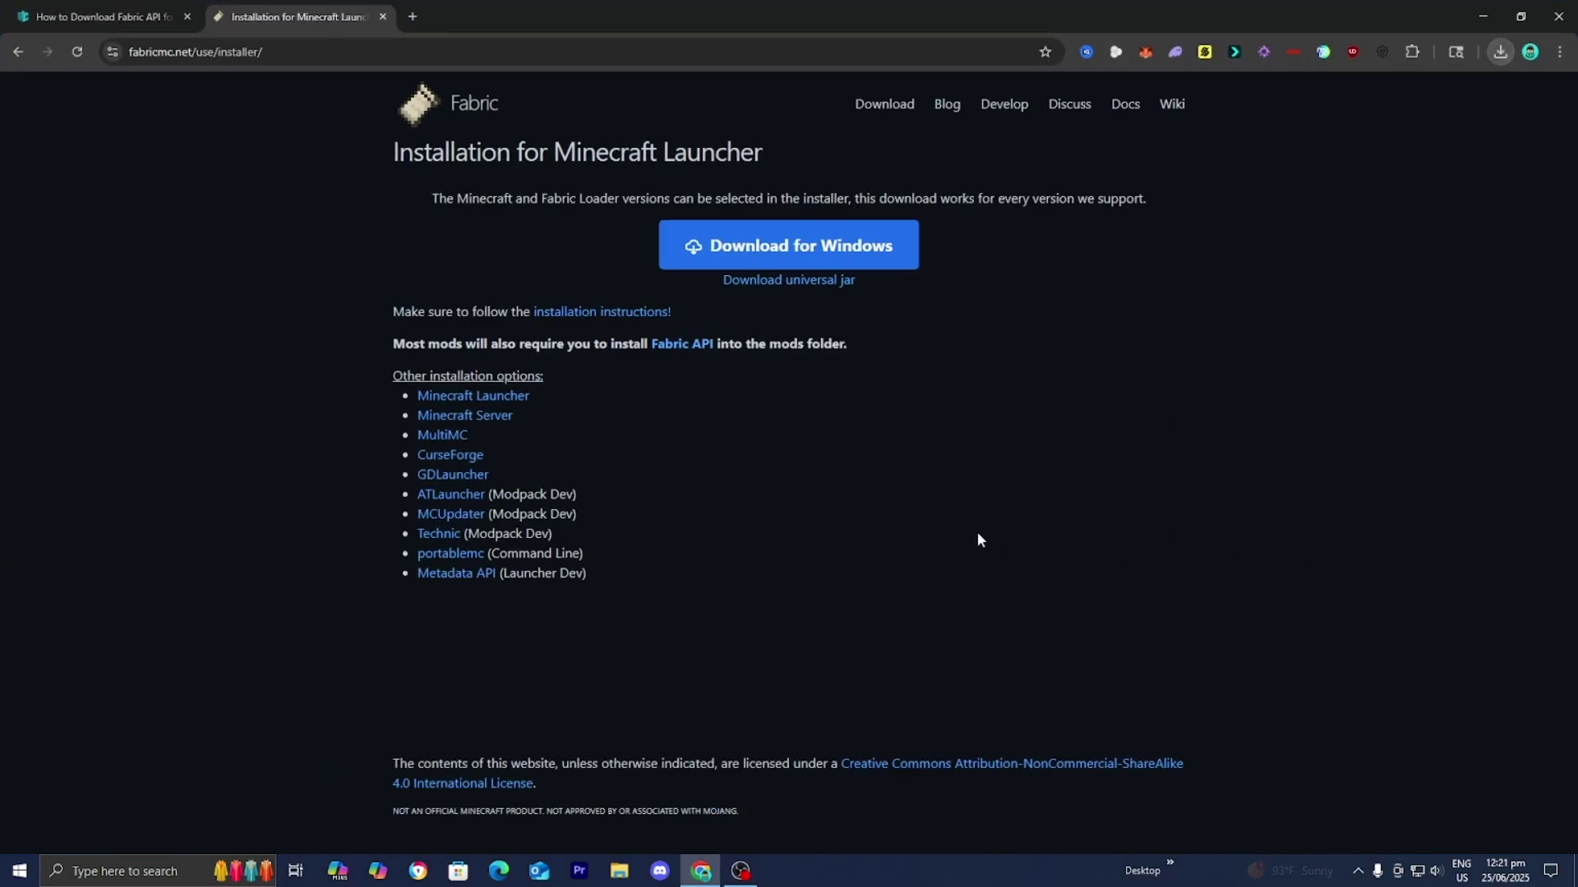
pyautogui.click(136, 16)
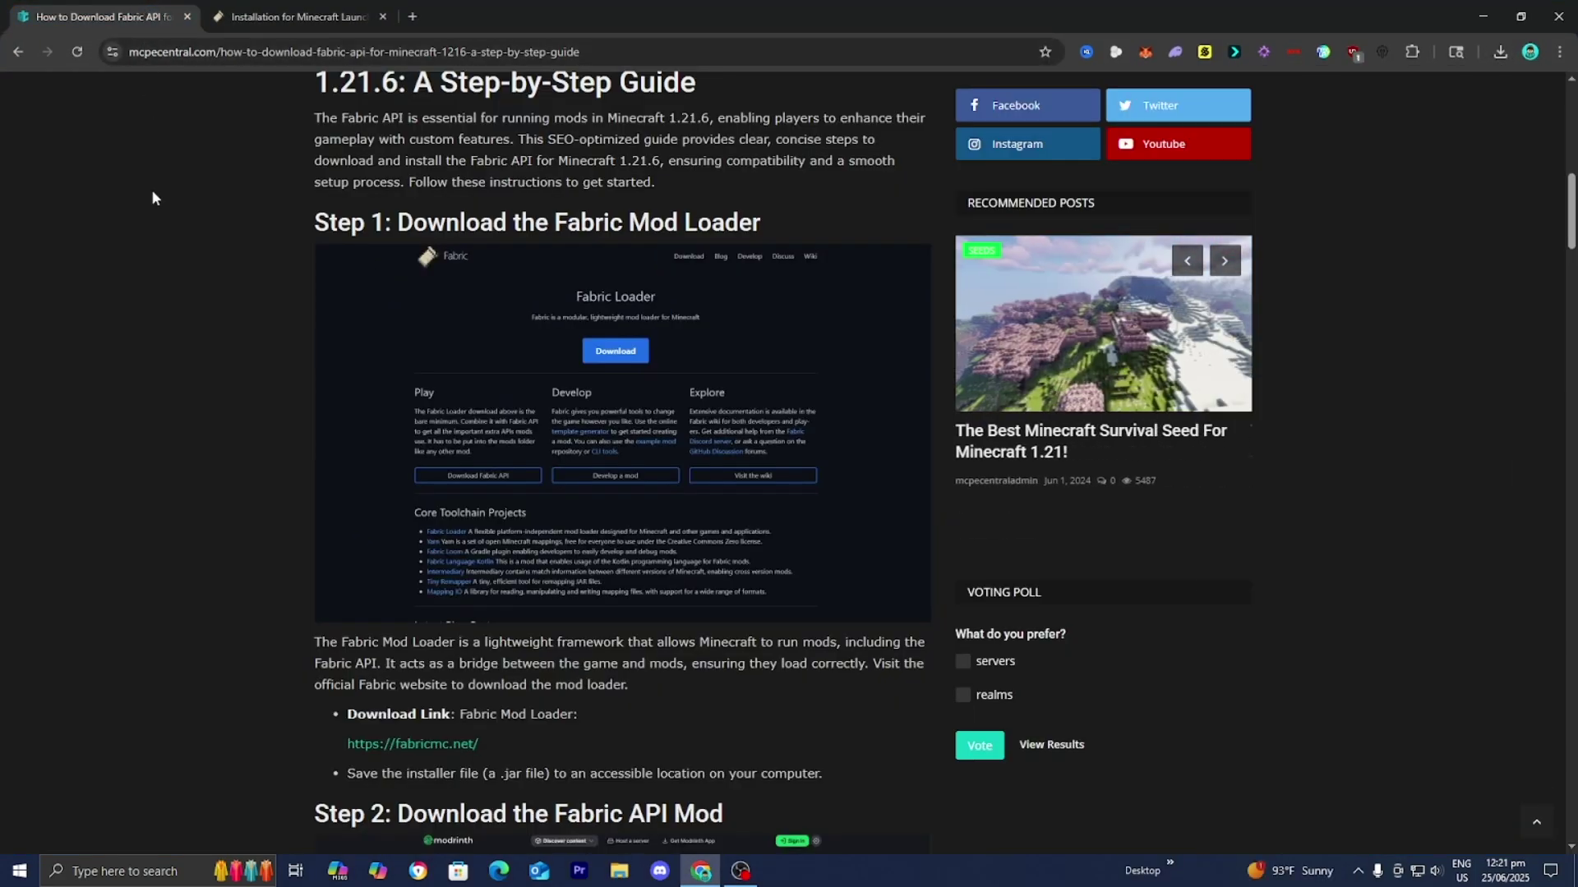
# Step: Scroll to Step 2 and open the Modrinth Fabric API versions link in a new tab
pyautogui.scroll(-3, 159, 276)
pyautogui.scroll(-5, 159, 276)
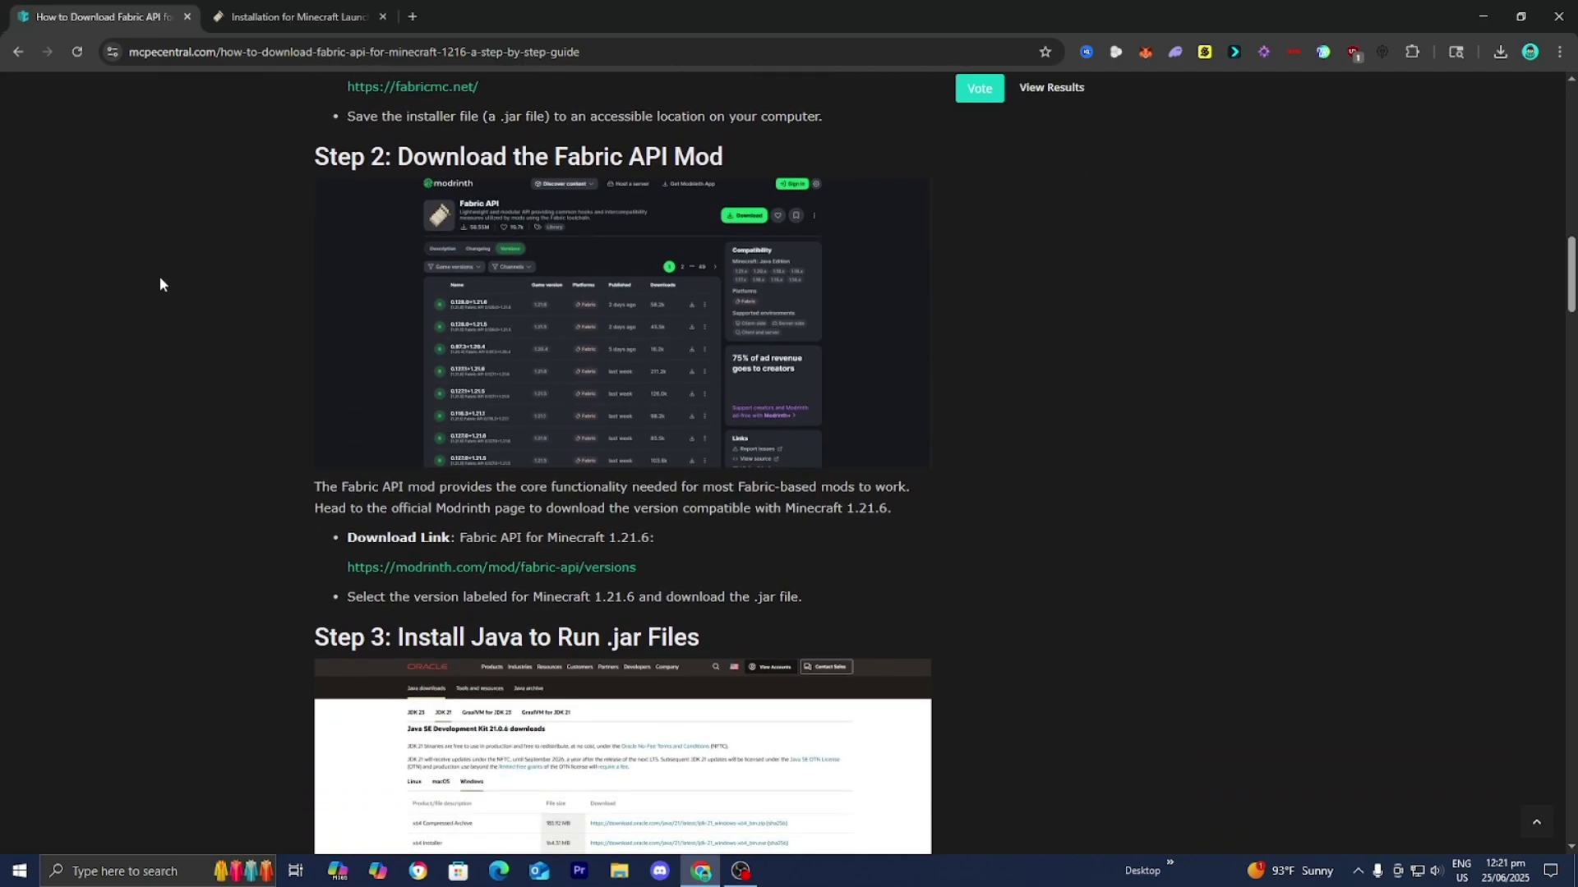
pyautogui.click(519, 569)
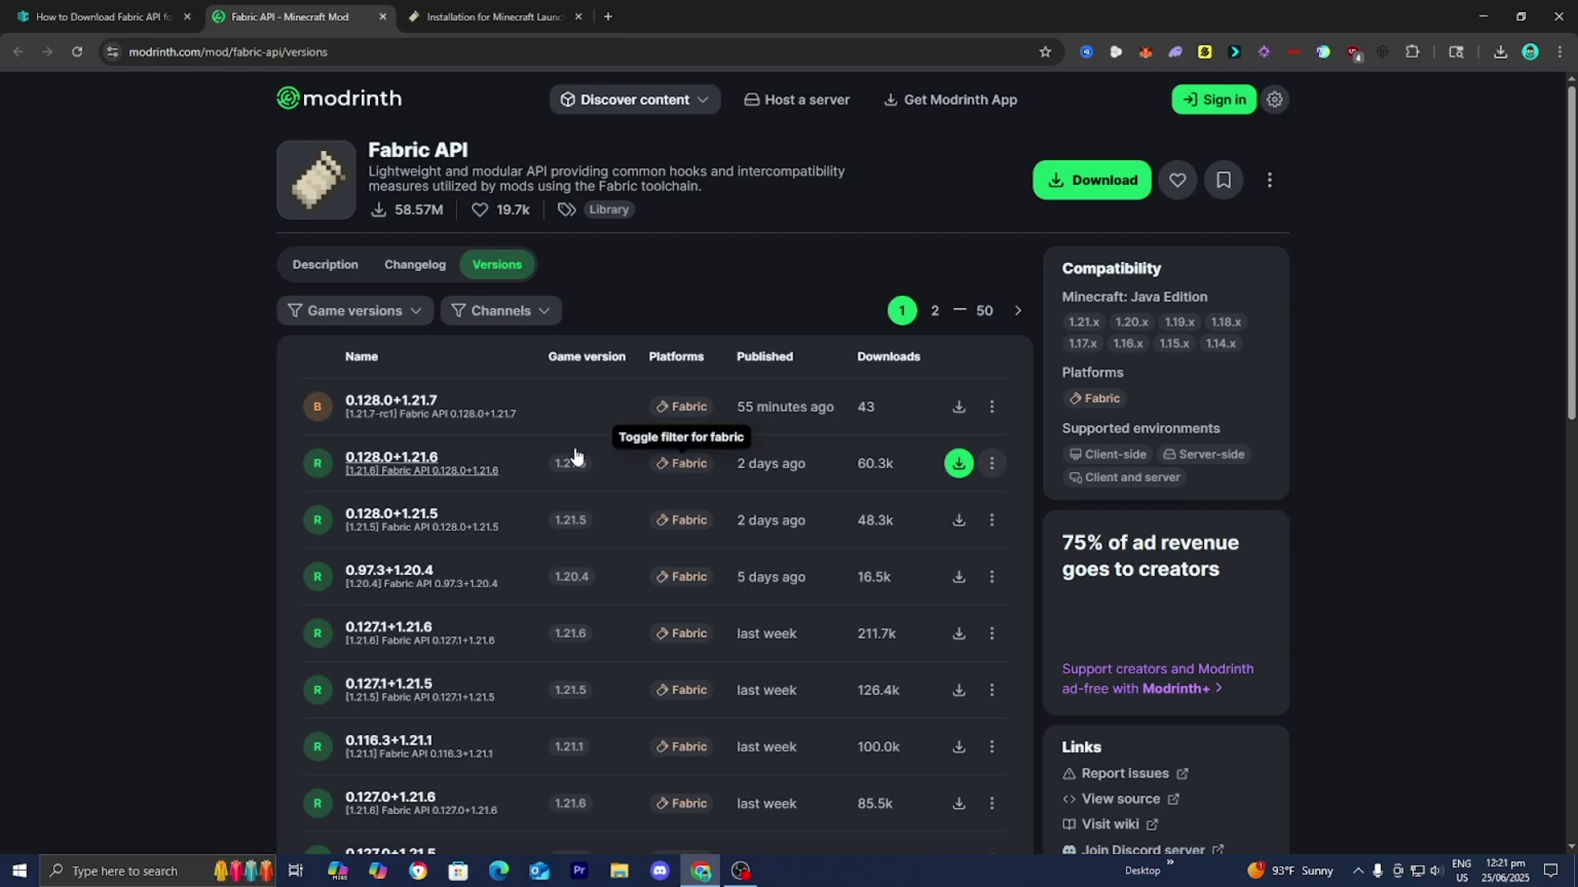
# Step: Download fabric-api-0.128.0+1.21.6.jar from Modrinth and drag it onto the desktop
pyautogui.click(957, 465)
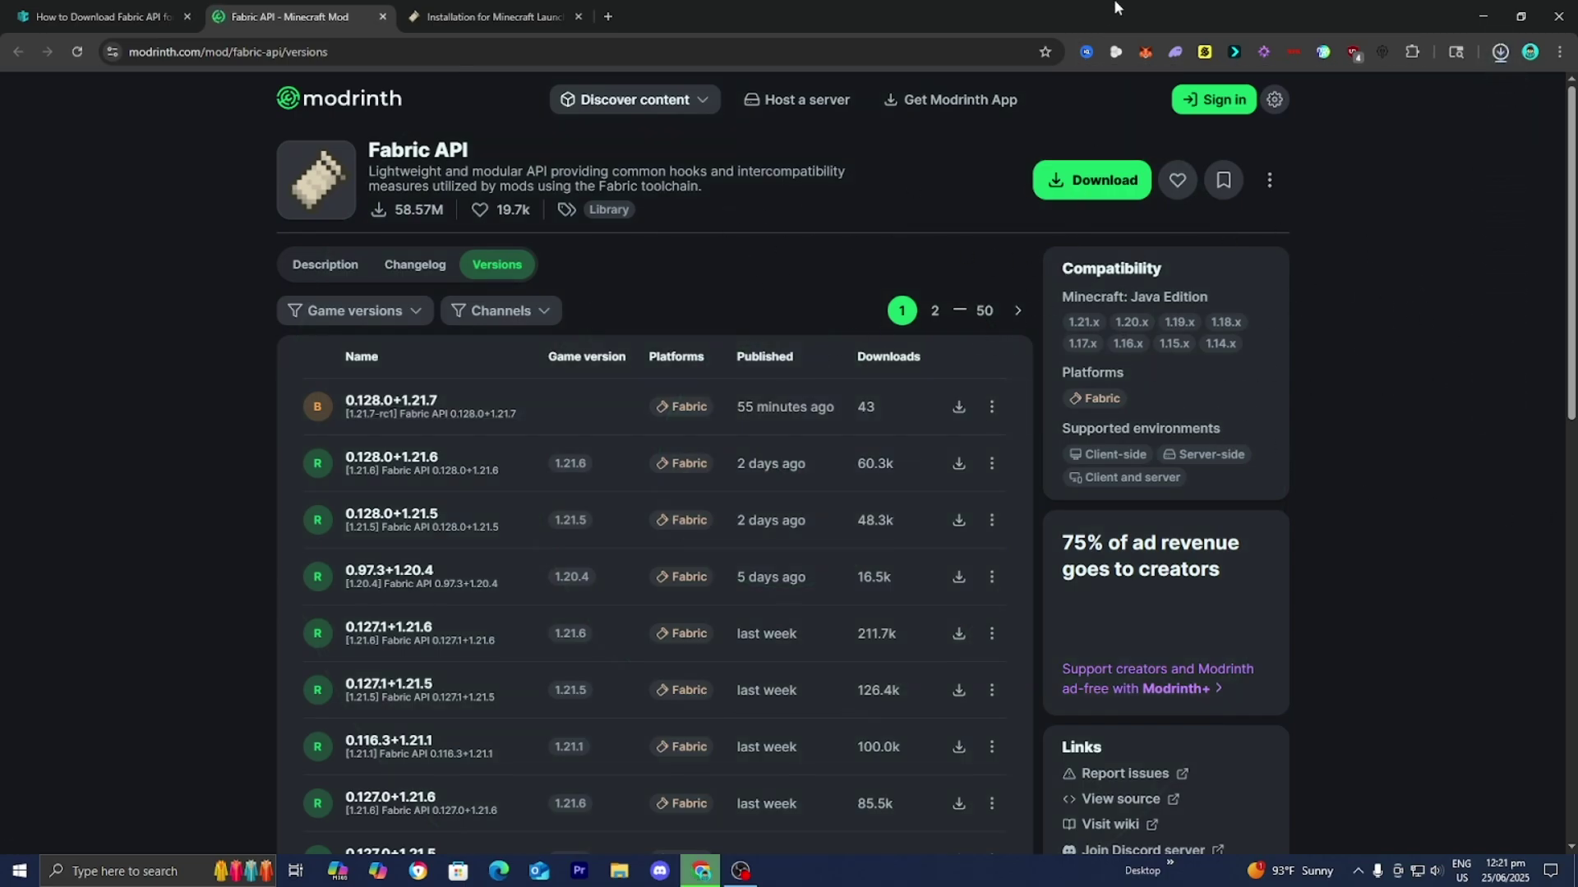
pyautogui.moveTo(1114, 7); pyautogui.dragTo(981, 423)
pyautogui.click(1368, 470)
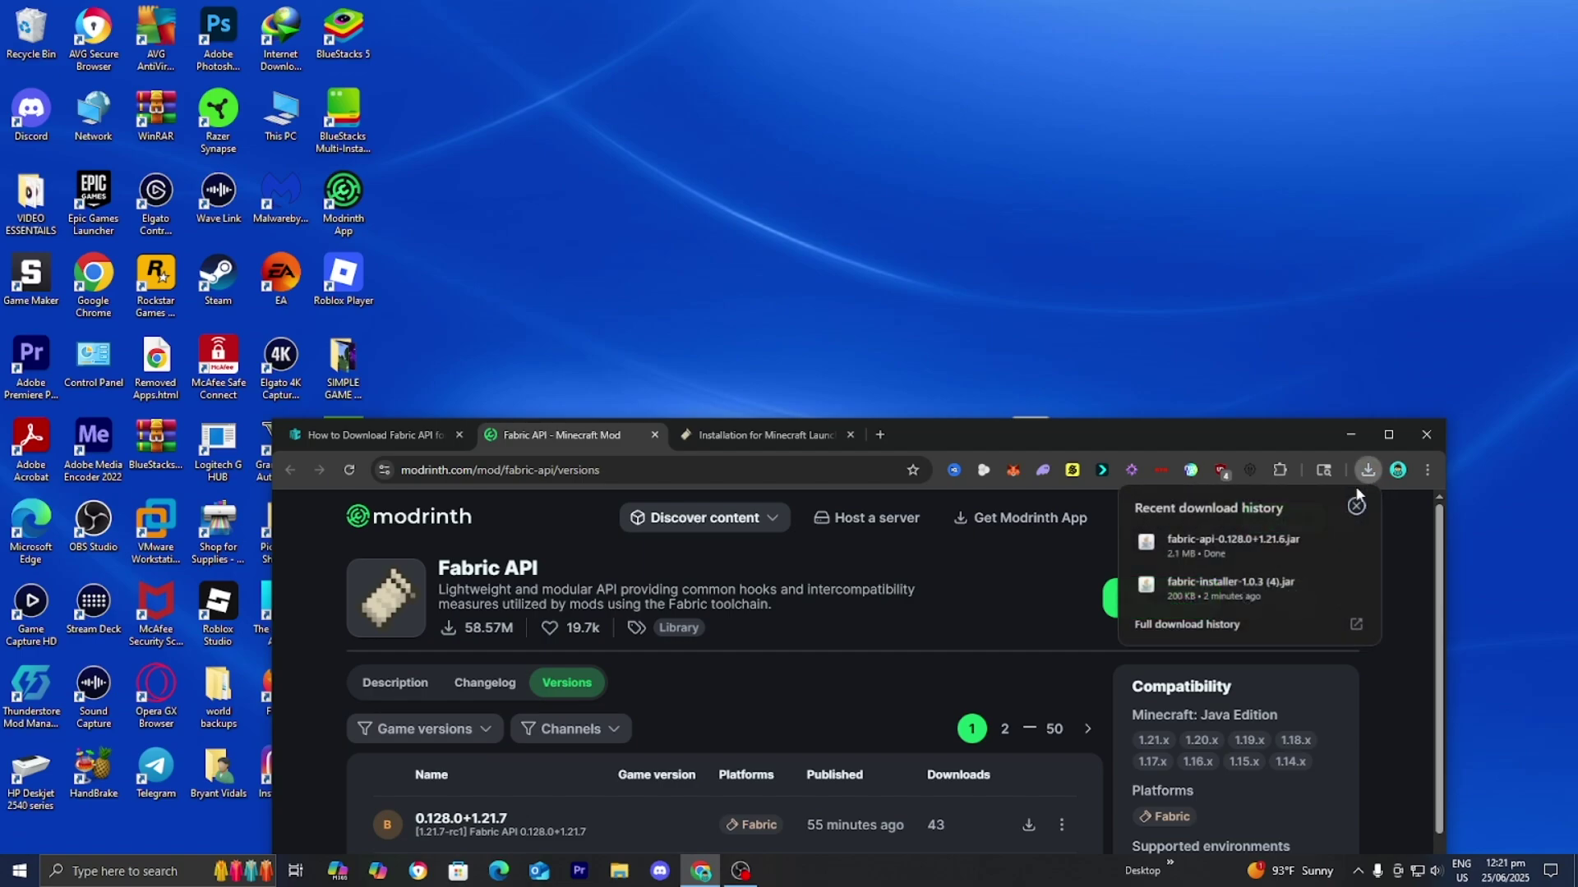
pyautogui.moveTo(1211, 538); pyautogui.dragTo(968, 365)
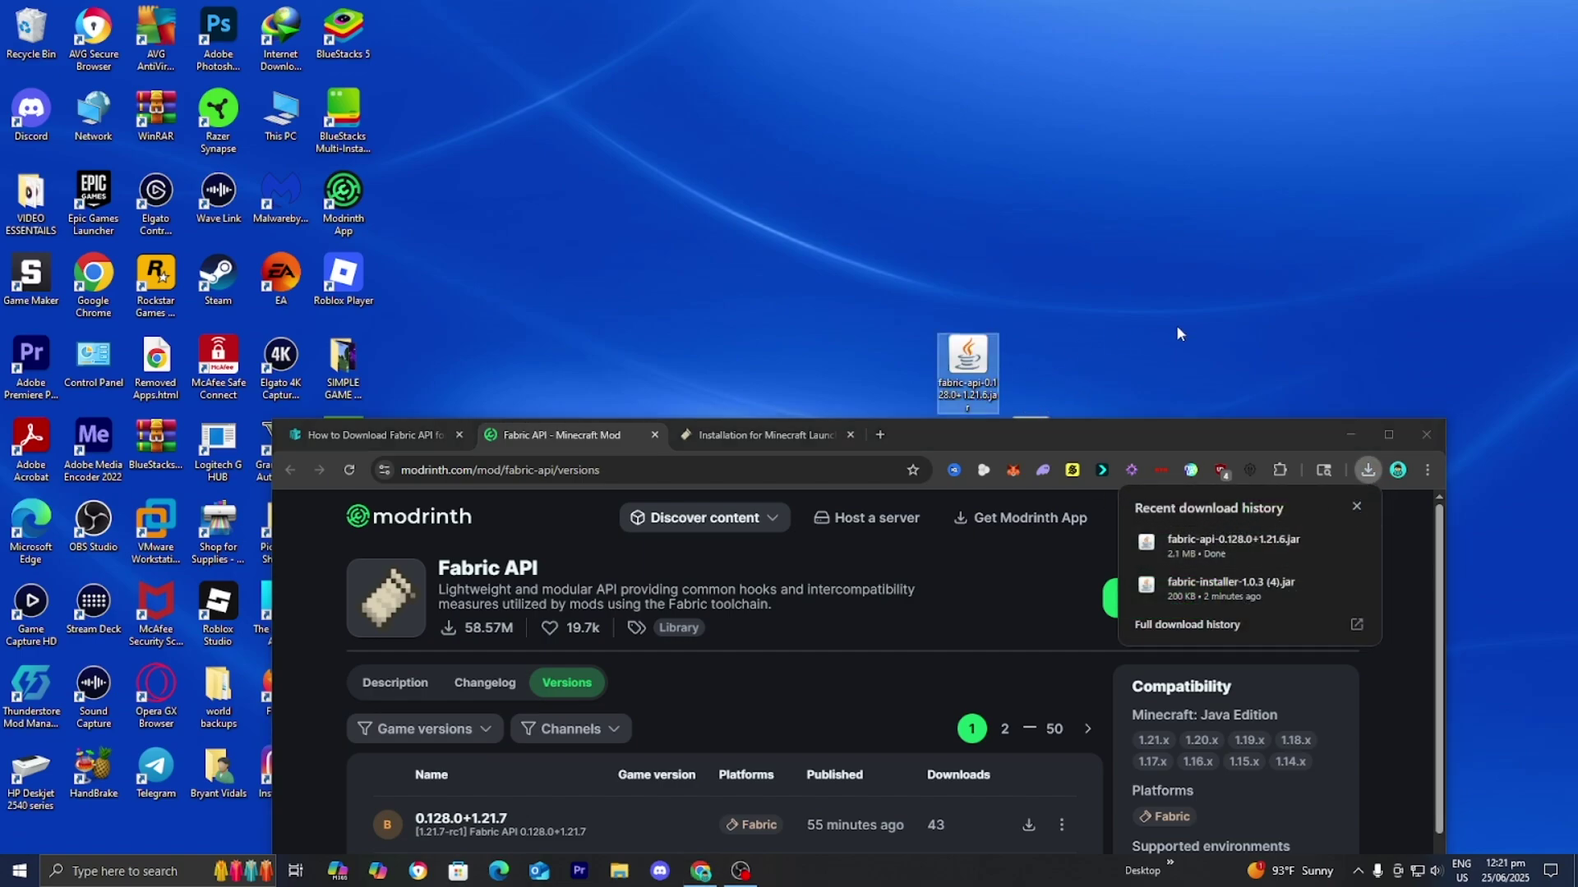
# Step: Maximize Chrome and scroll the MCPE Central guide to Step 3, Install Java
pyautogui.click(1374, 434)
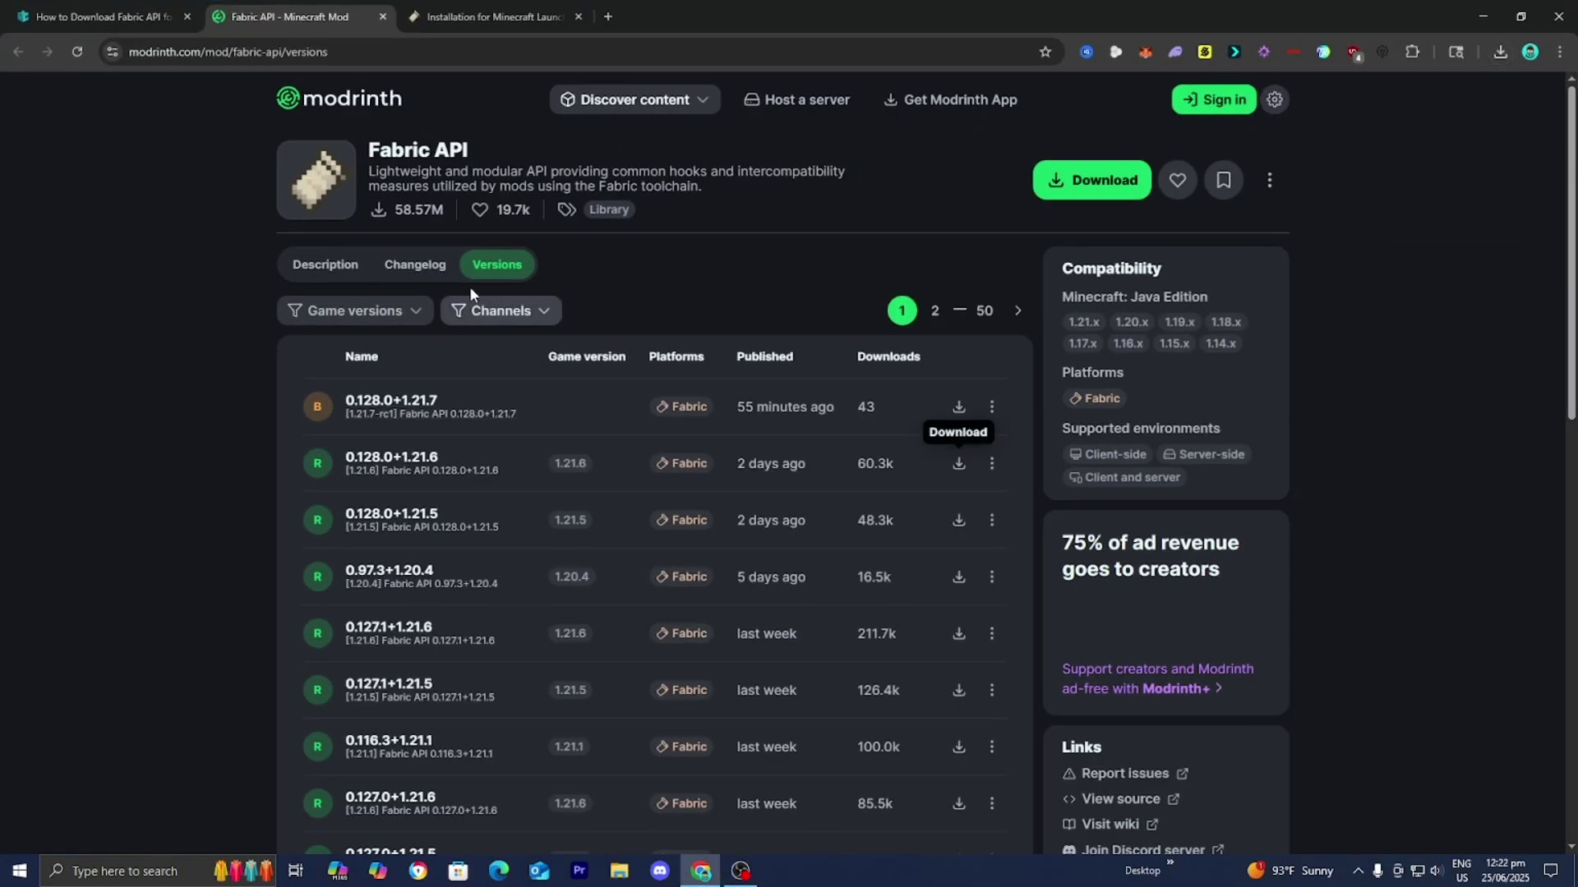
pyautogui.click(121, 7)
pyautogui.scroll(-5, 91, 240)
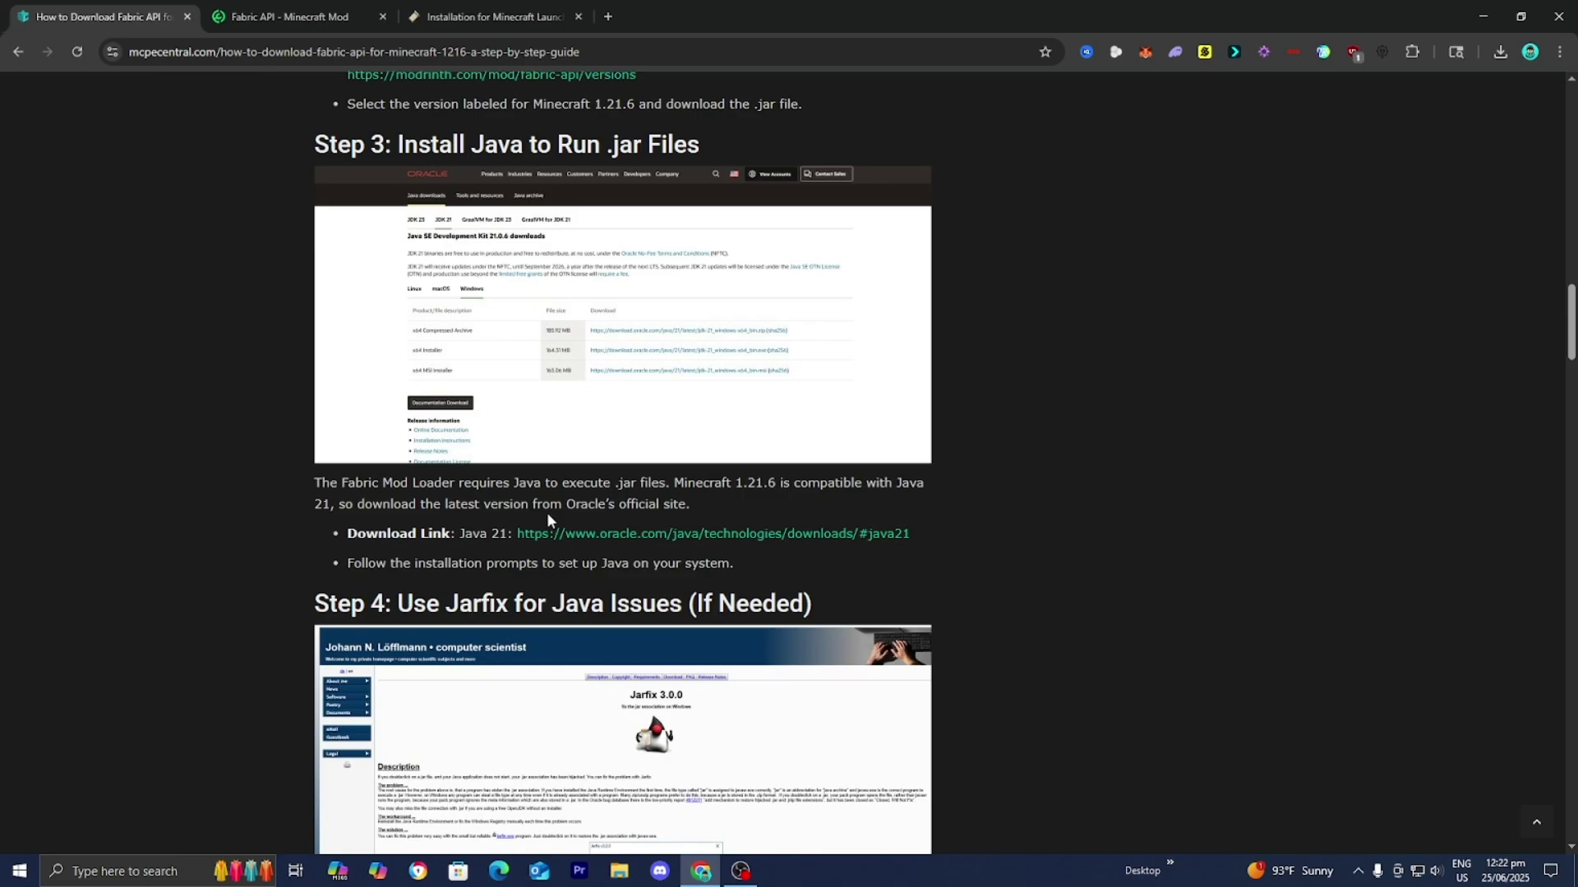
# Step: Open Oracle's JDK 21 Windows downloads in a new tab, then scroll the guide to Step 4, Jarfix
pyautogui.click(582, 536)
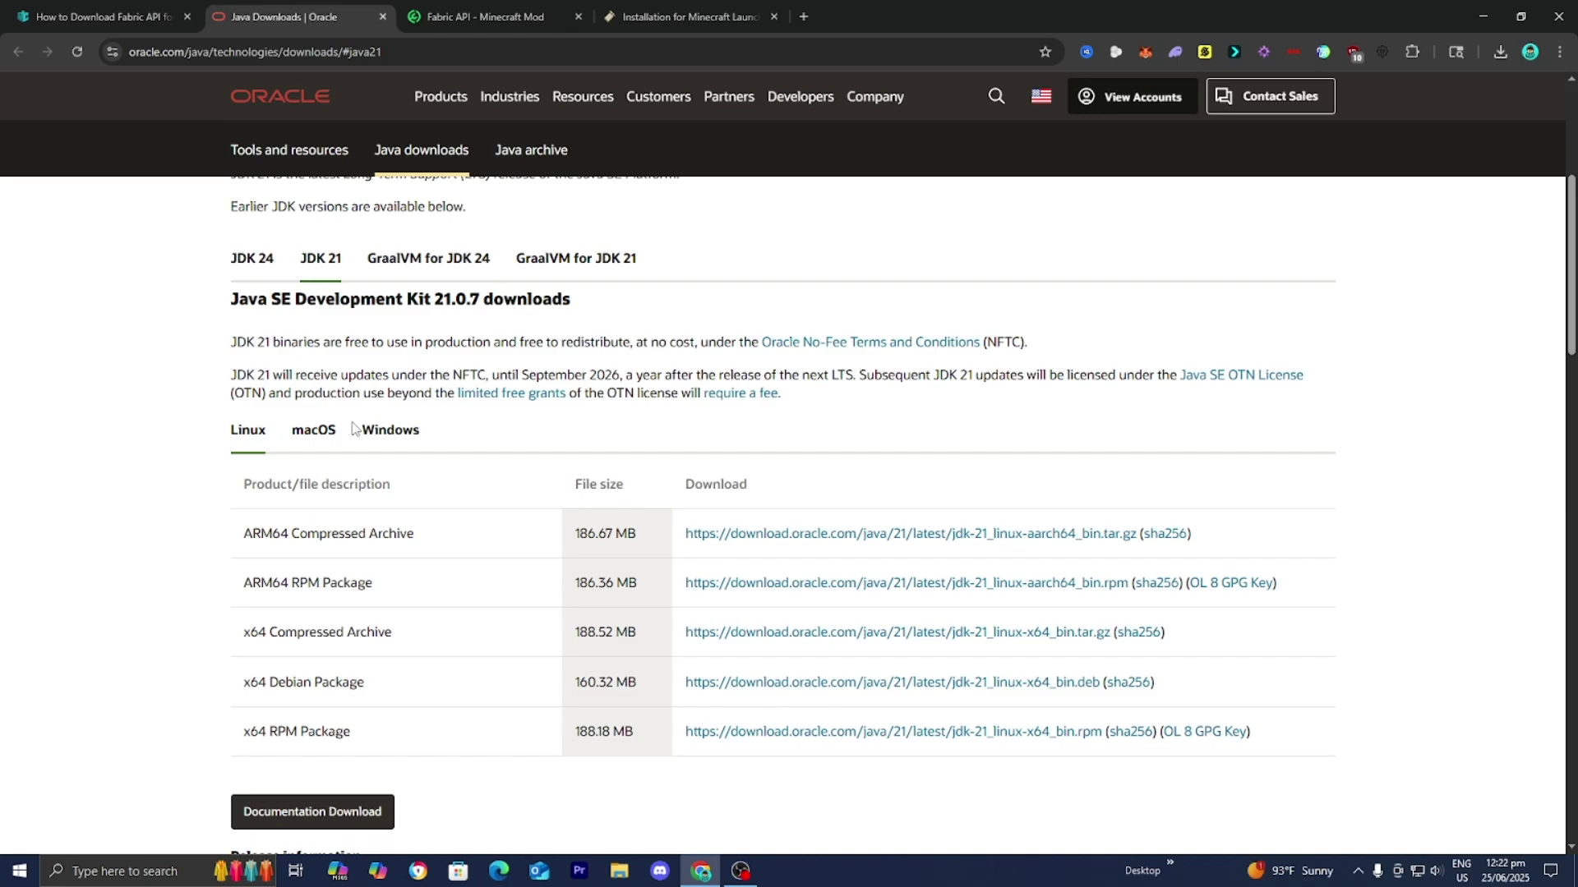
pyautogui.click(369, 431)
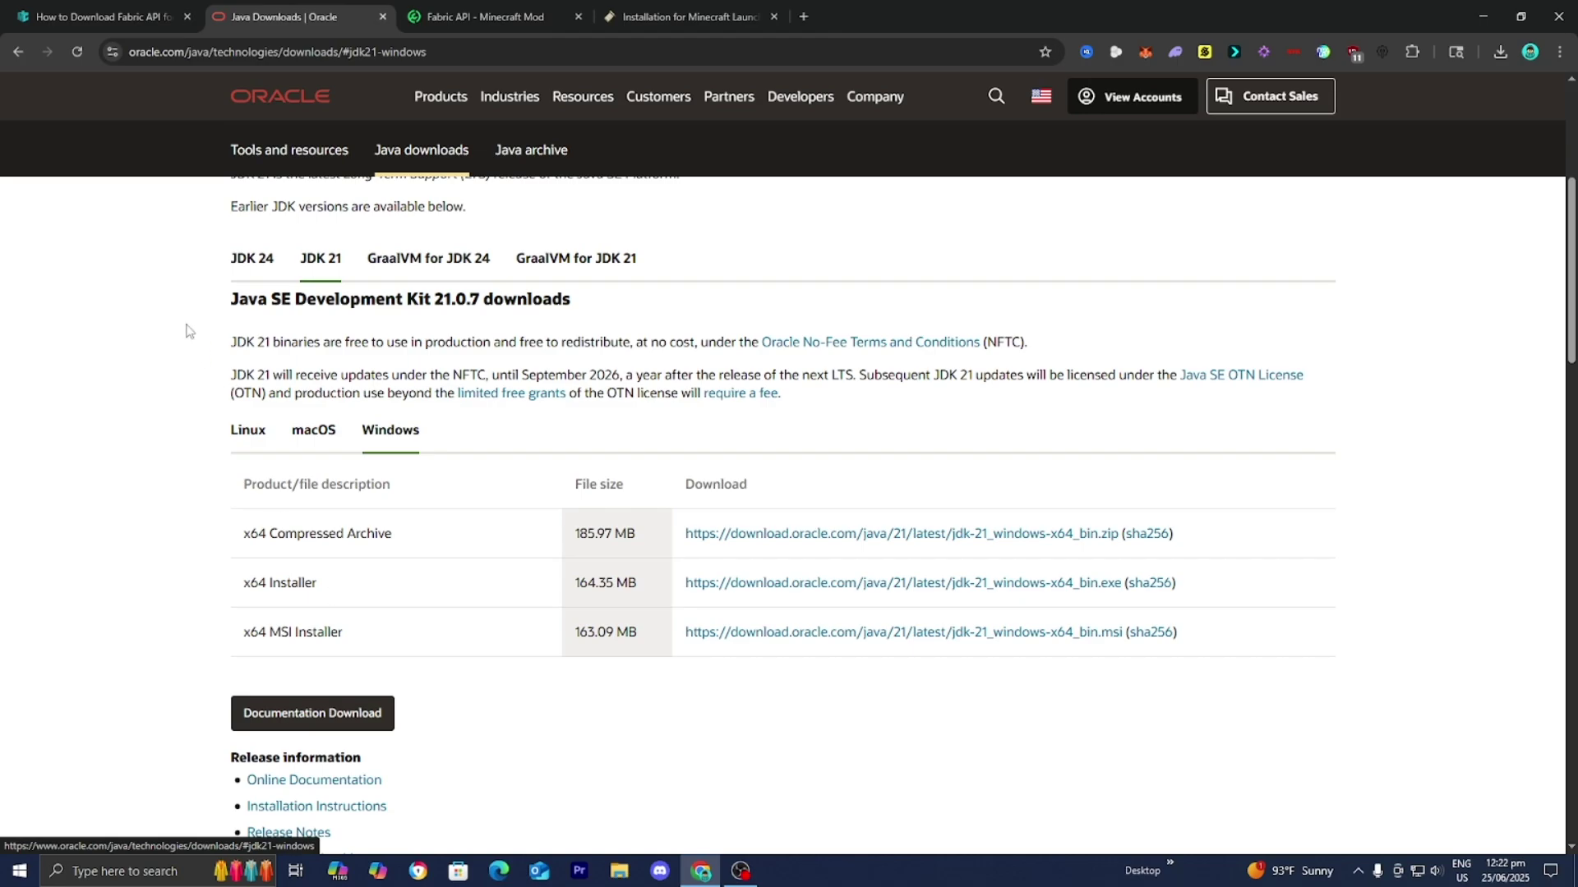
pyautogui.click(95, 17)
pyautogui.scroll(-3, 222, 378)
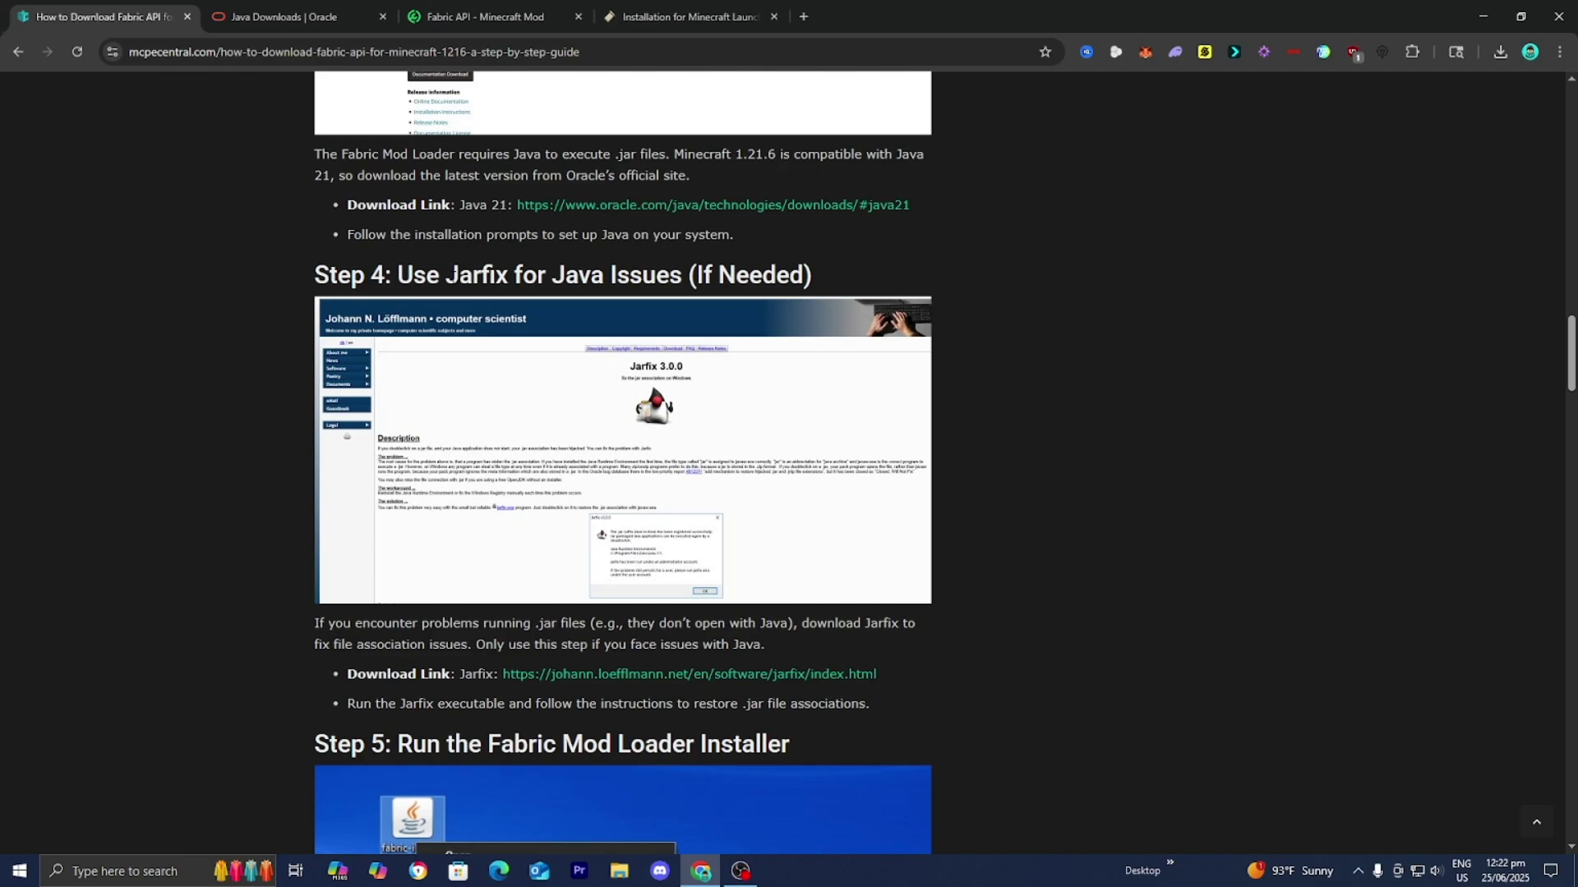
# Step: Open the Jarfix 3.0.0 page from the guide's Step 4 link
pyautogui.click(589, 673)
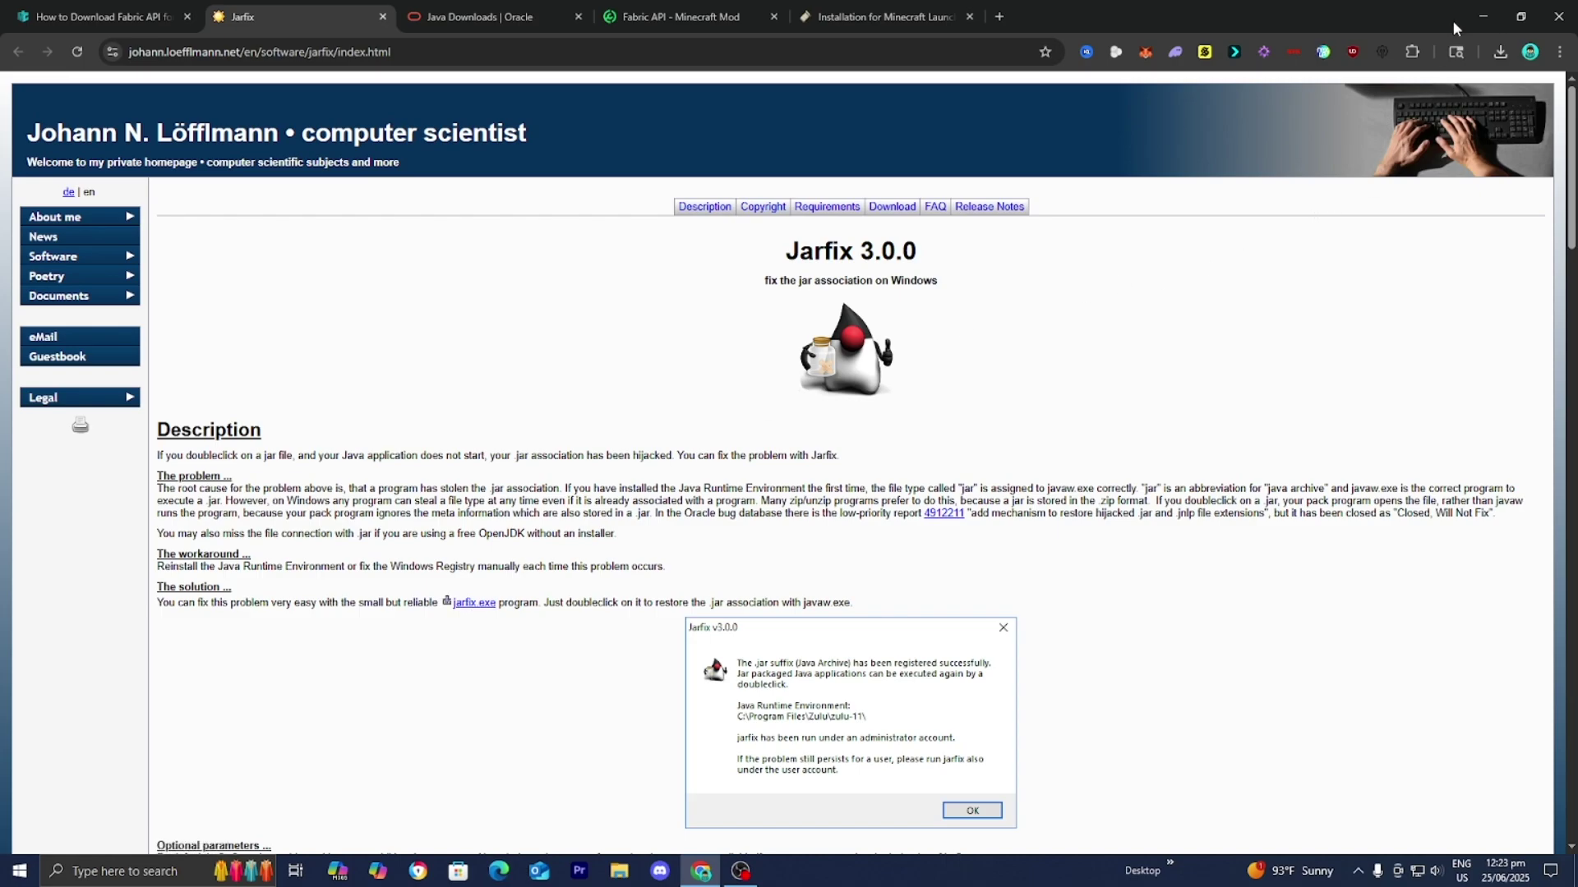
# Step: Minimize Chrome and place the fabric-api jar beside the installer jar on the desktop
pyautogui.click(1479, 15)
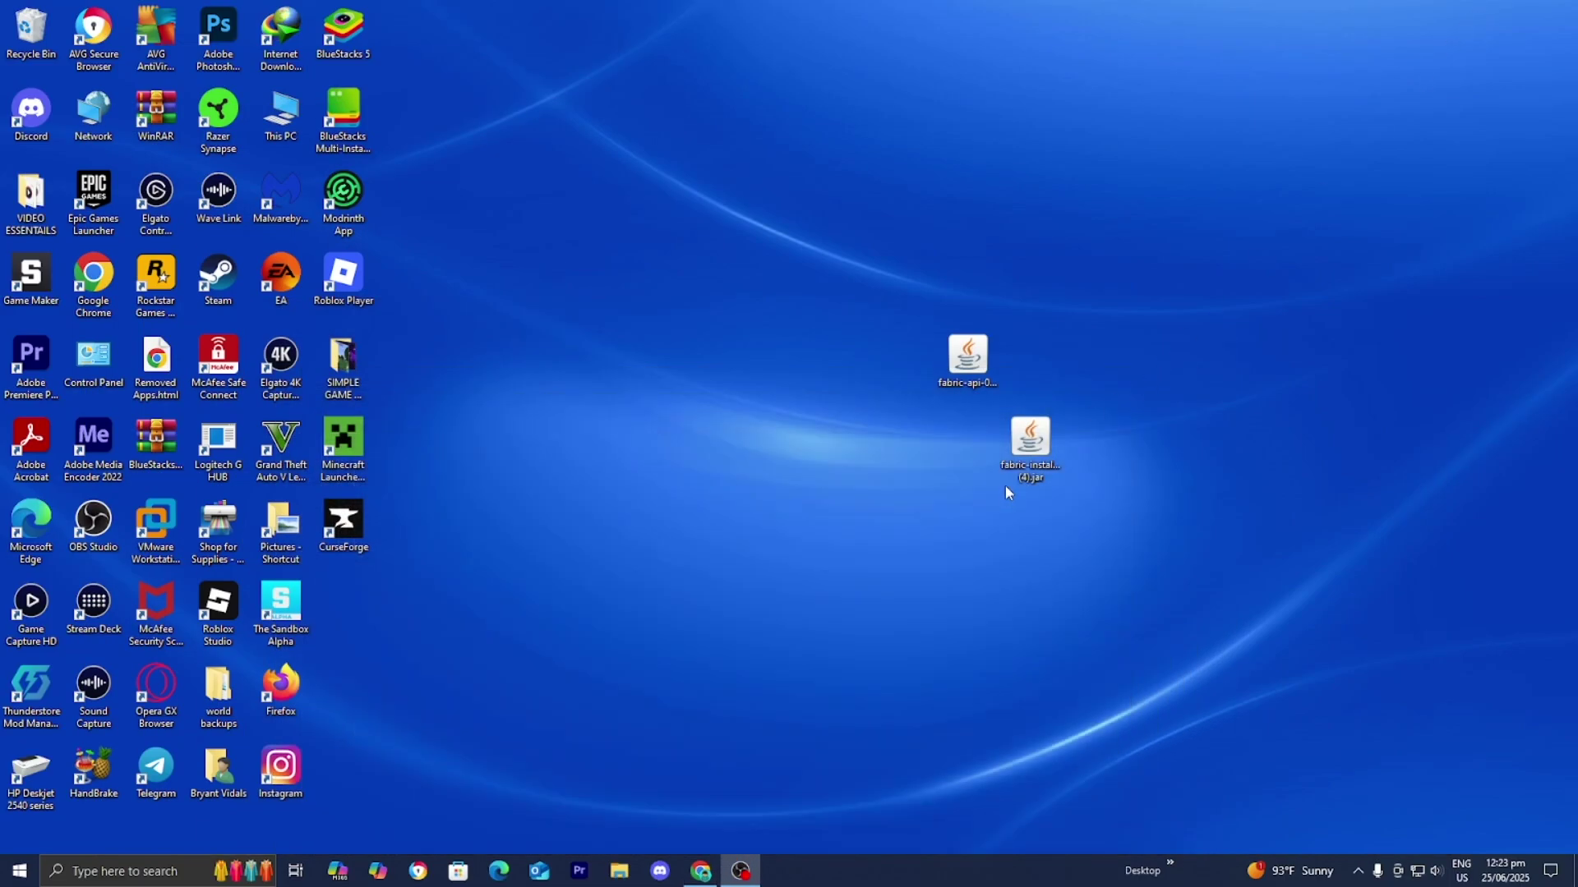
pyautogui.moveTo(965, 400); pyautogui.dragTo(864, 474)
pyautogui.moveTo(1032, 448); pyautogui.dragTo(912, 467)
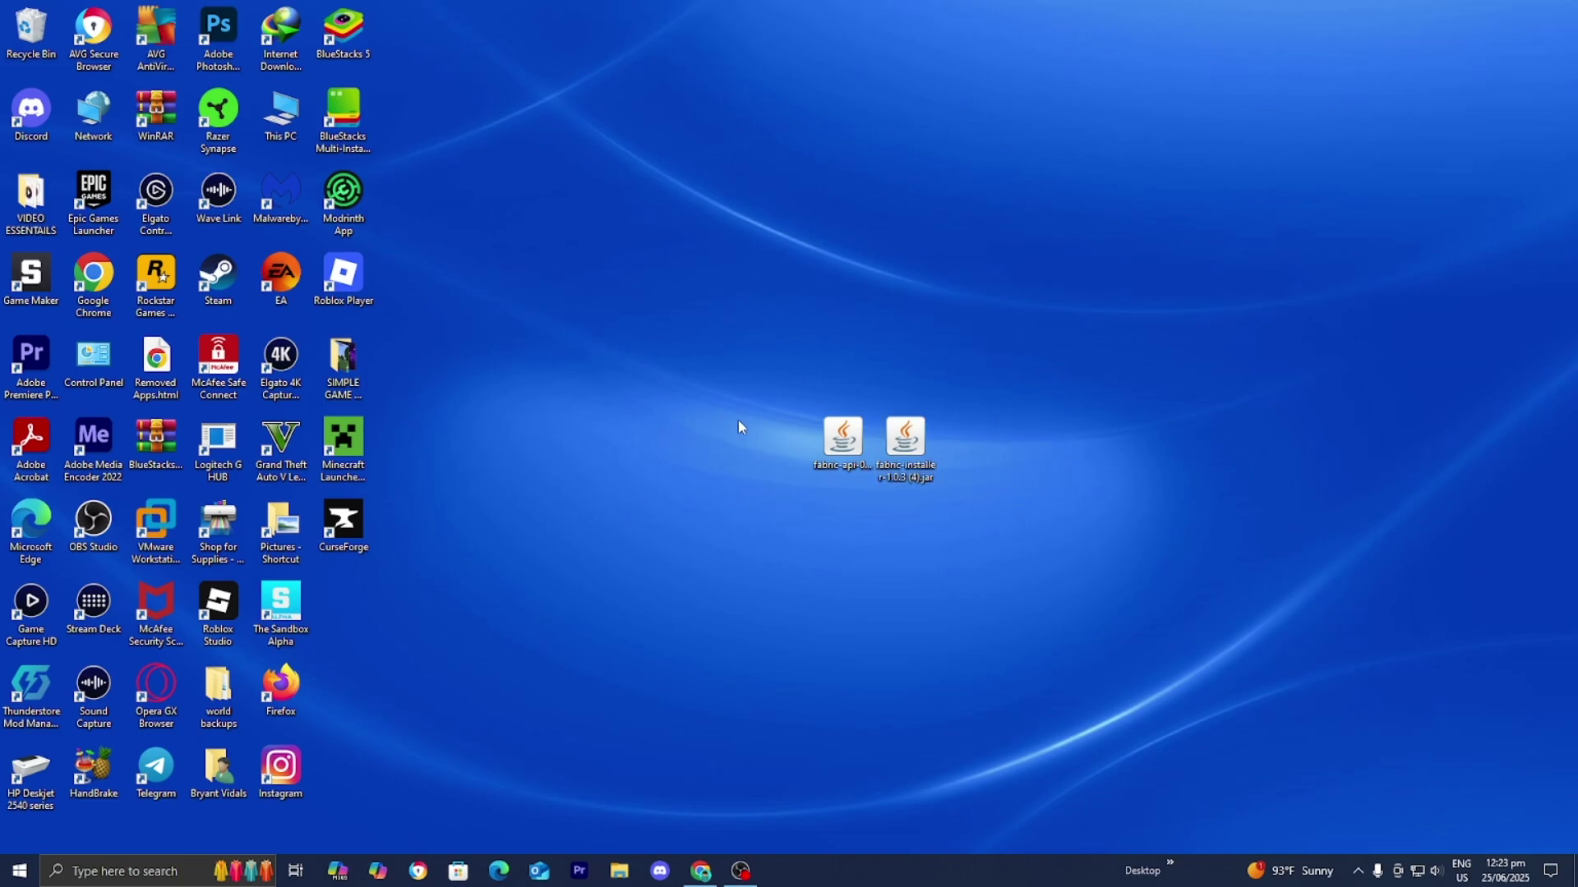
# Step: Open the Fabric installer jar with Java(TM) Platform SE binary
pyautogui.rightClick(892, 468)
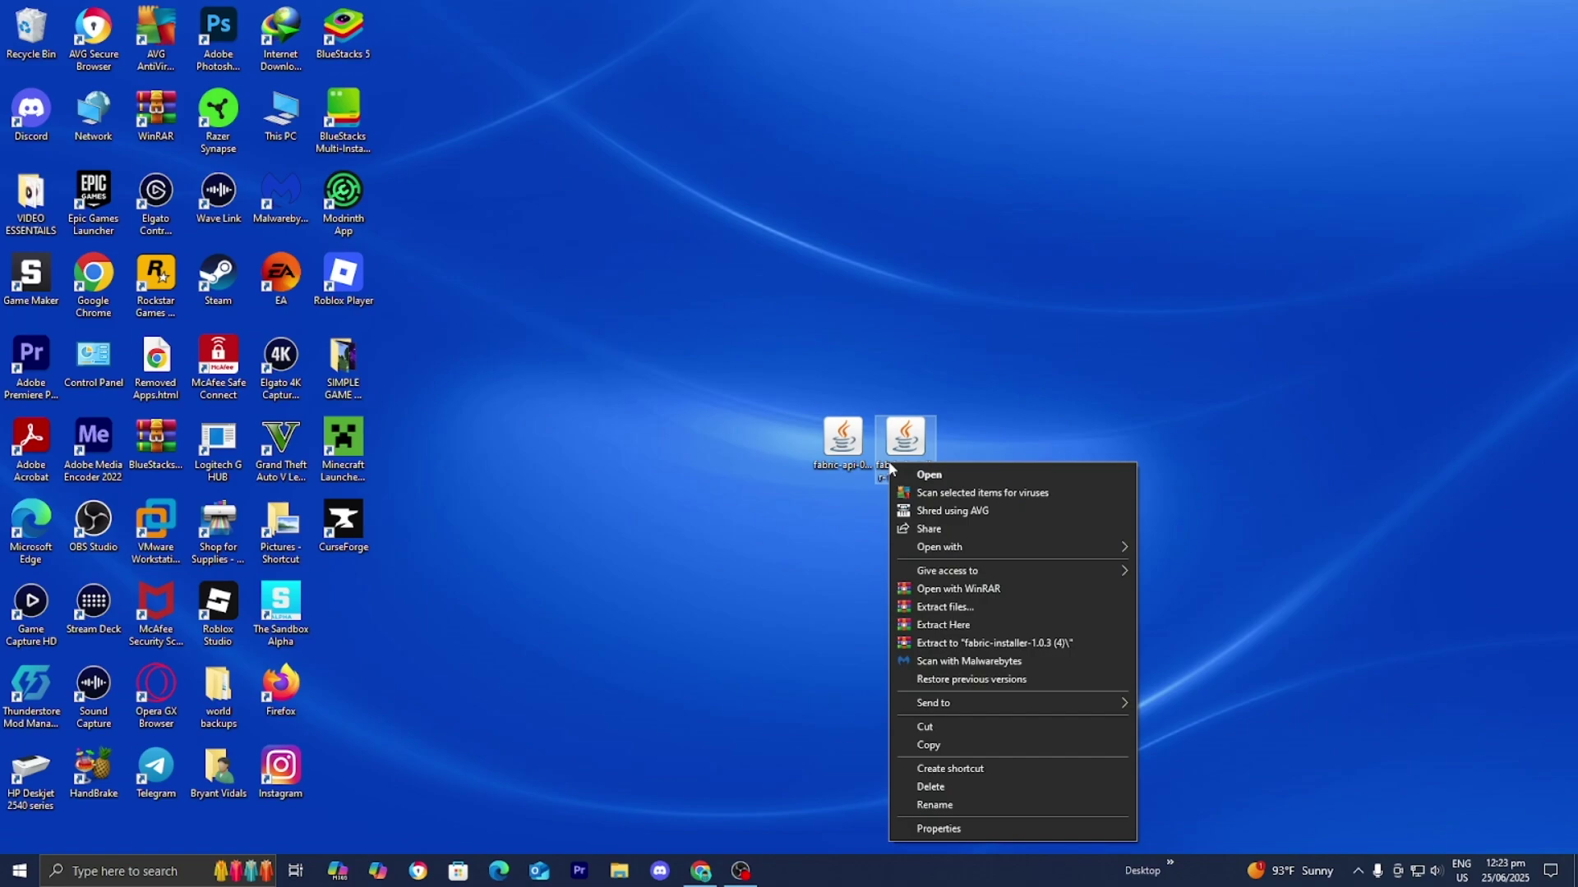
pyautogui.moveTo(939, 549)
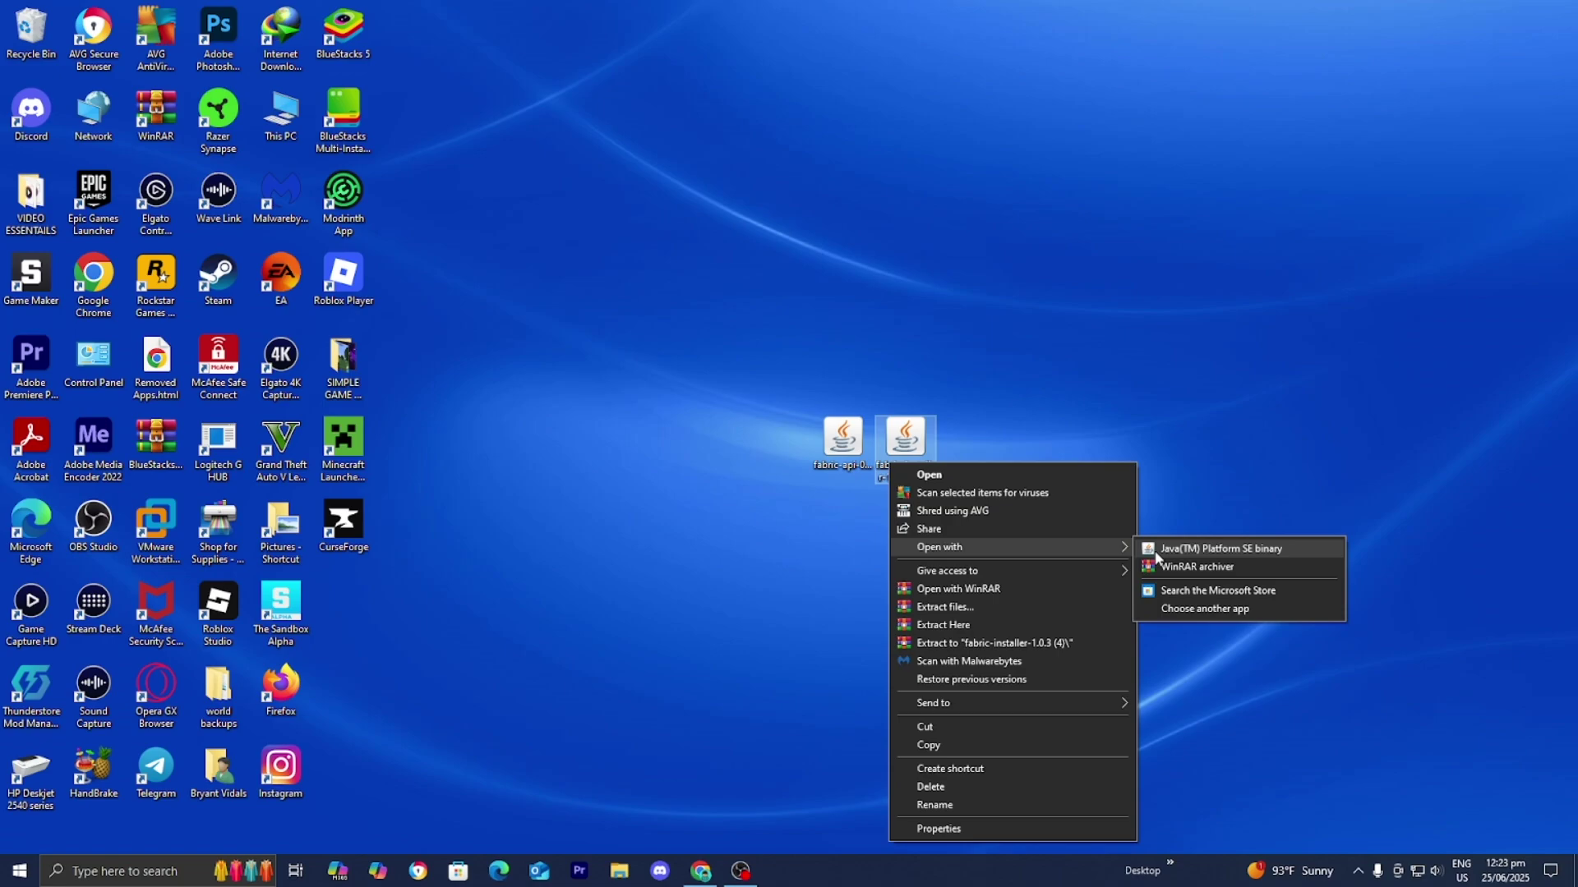
pyautogui.click(1156, 557)
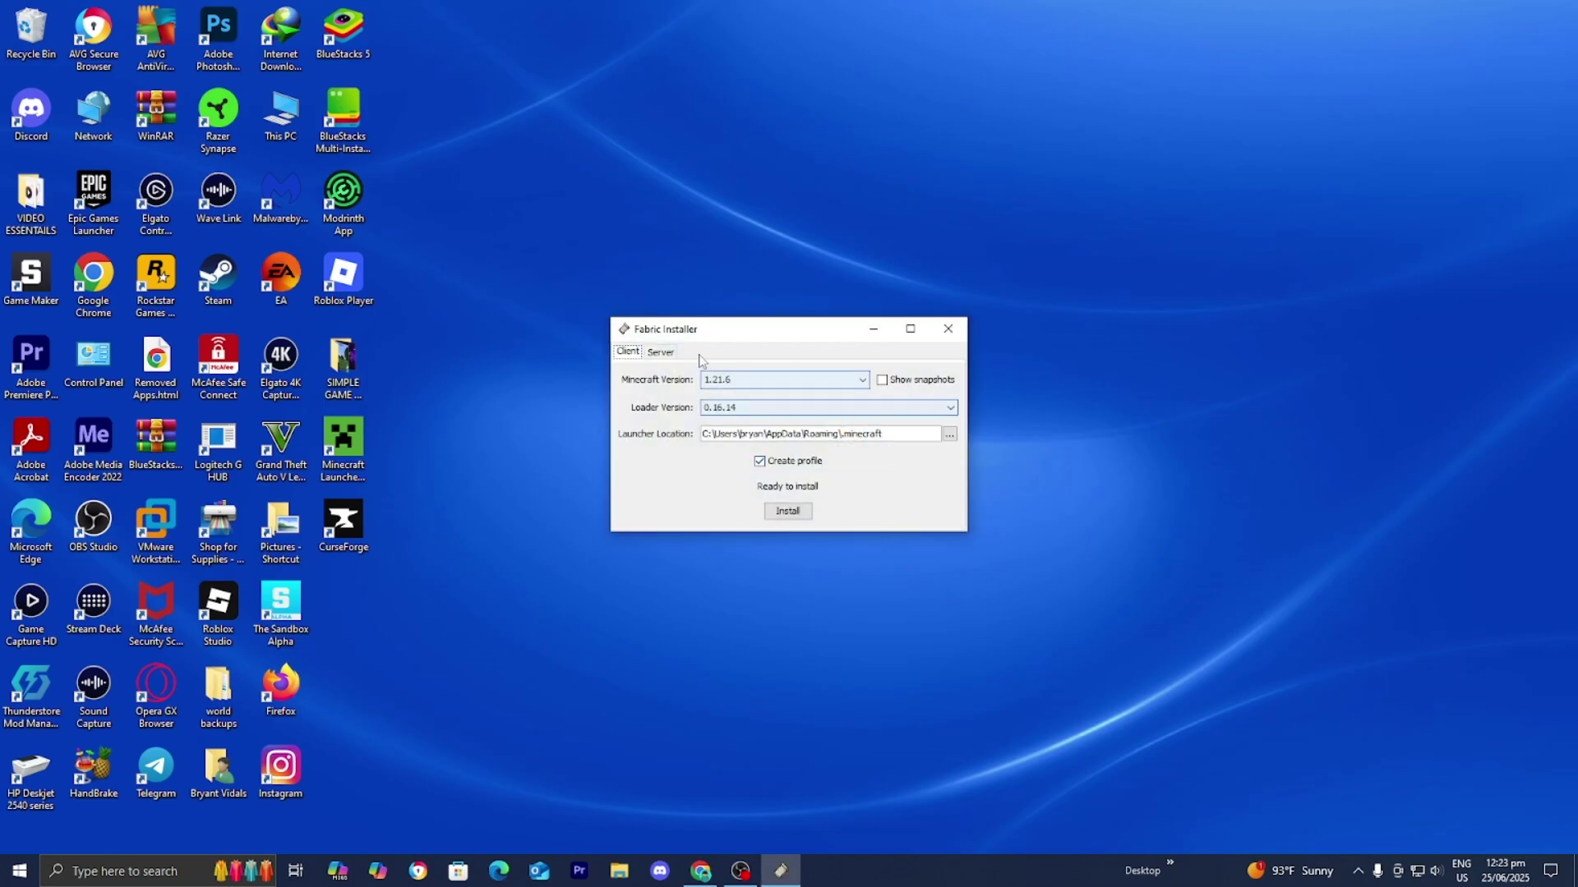
# Step: Install Fabric Loader 0.16.14 for Minecraft 1.21.6 with a profile, then close the installer
pyautogui.click(749, 385)
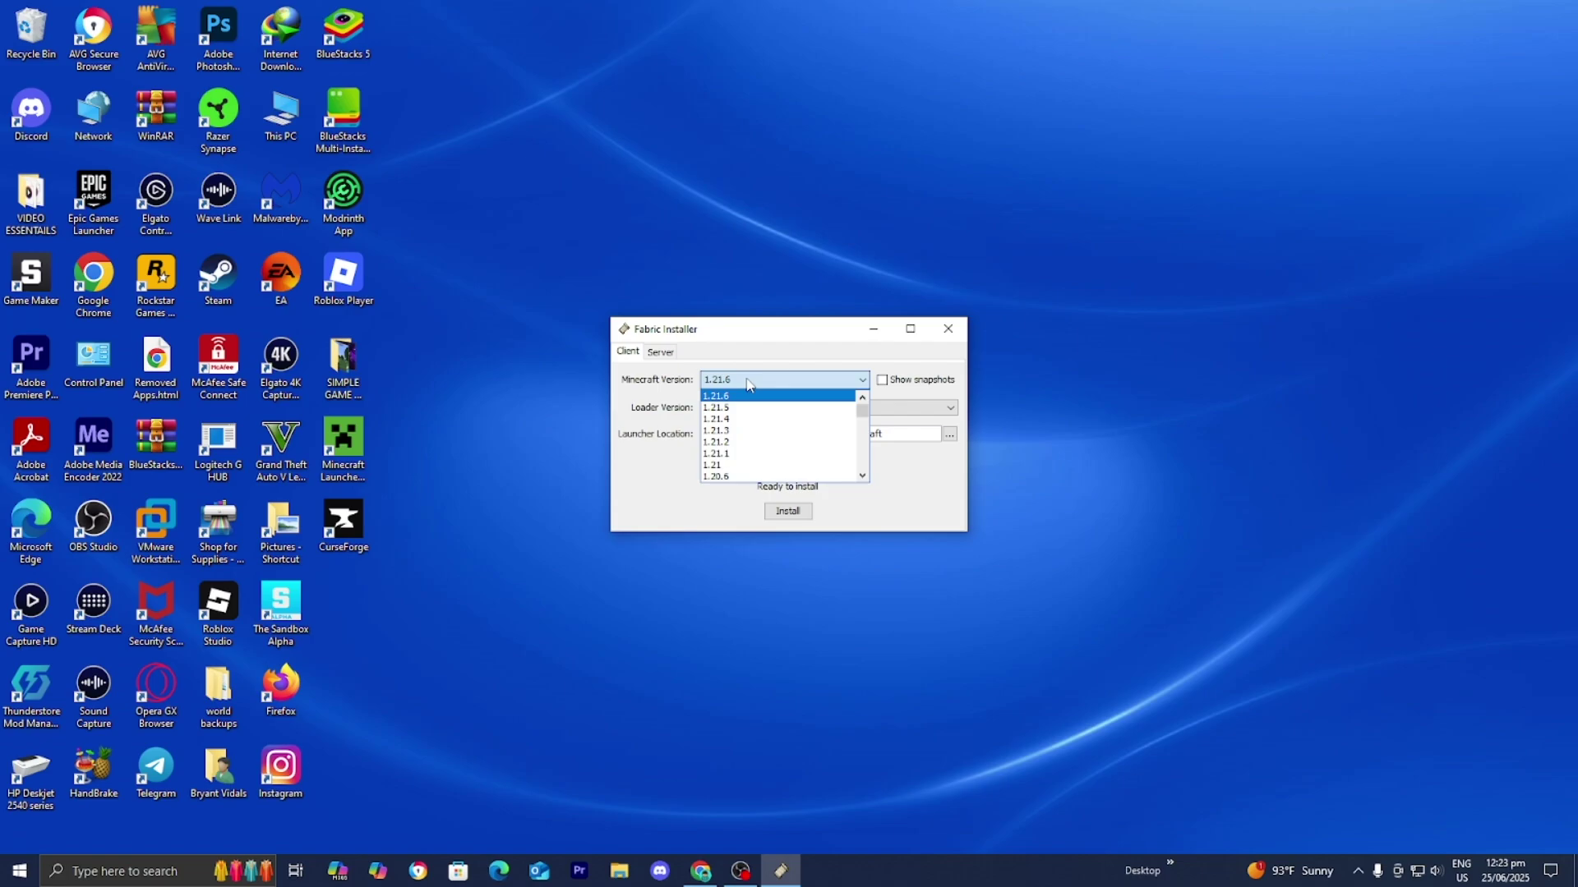
pyautogui.click(750, 385)
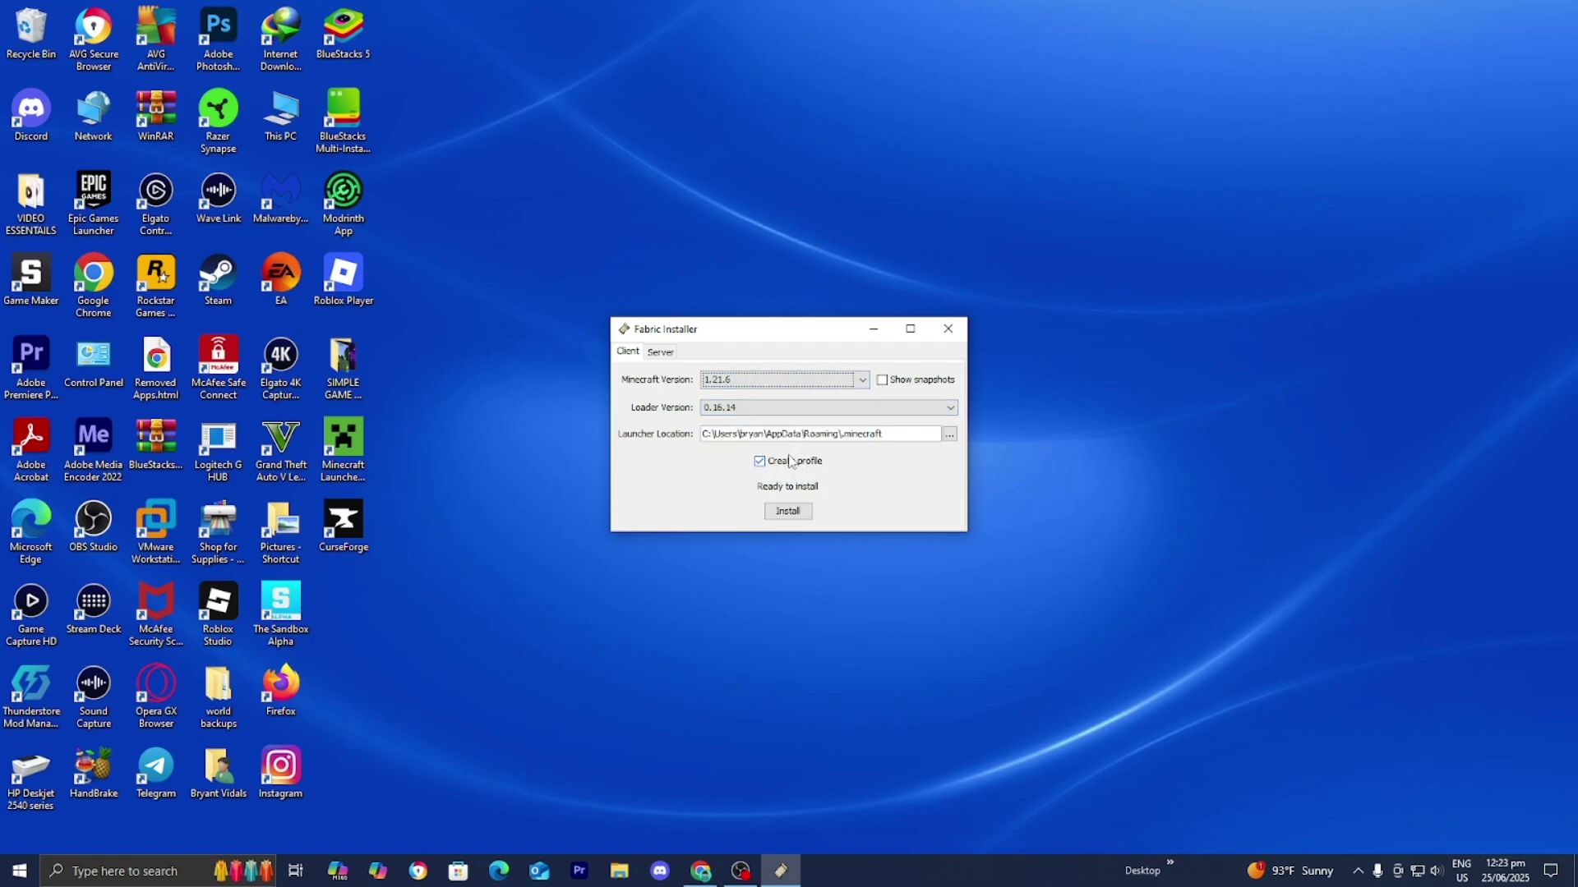
pyautogui.click(783, 510)
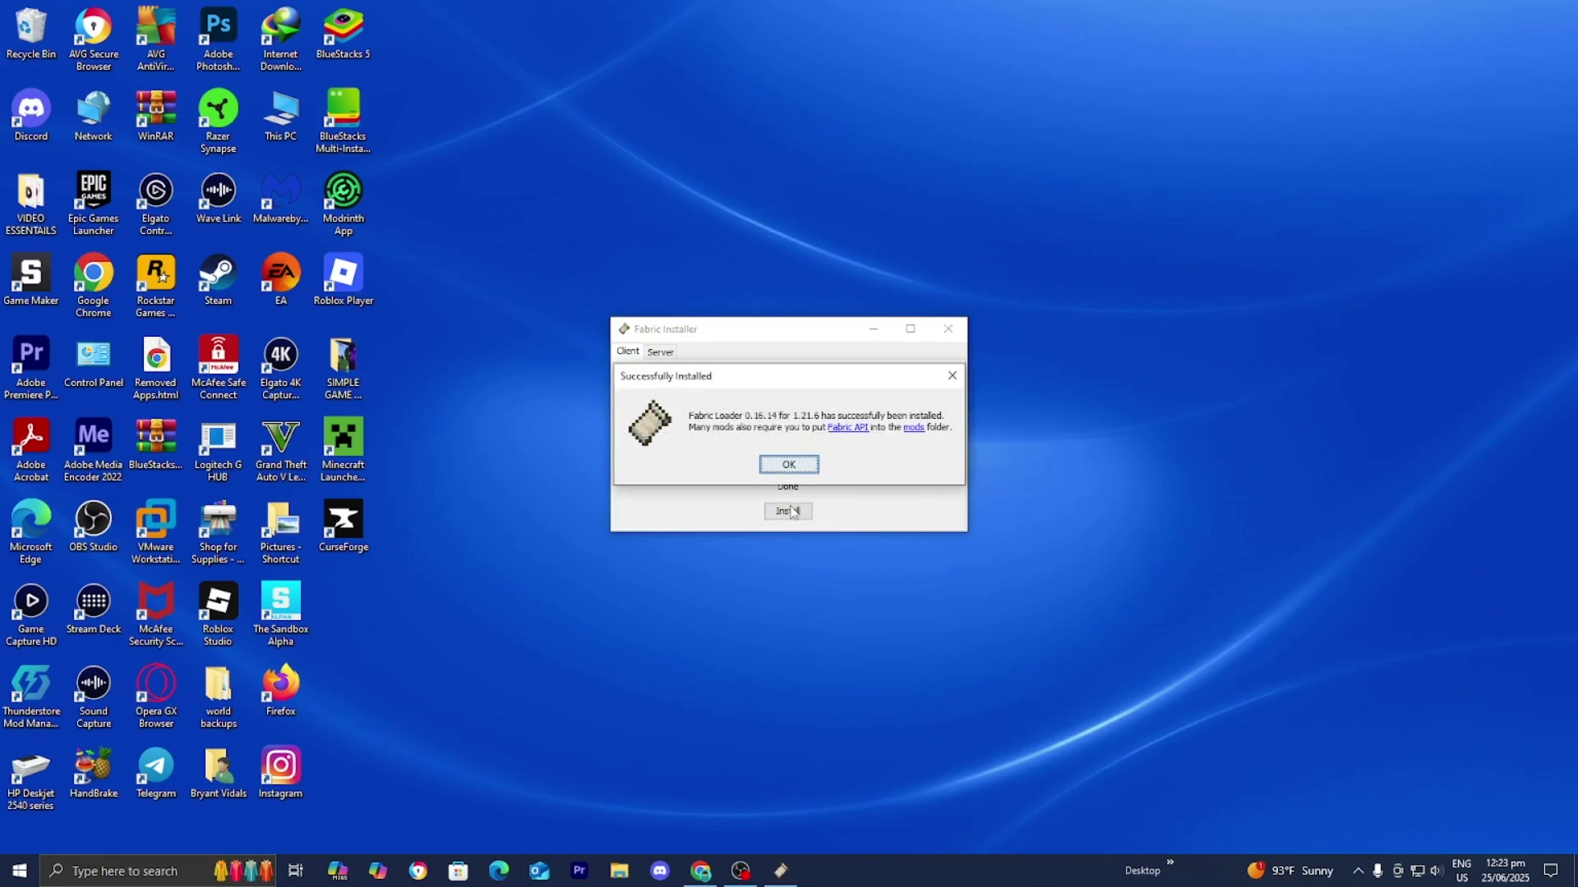
pyautogui.click(793, 467)
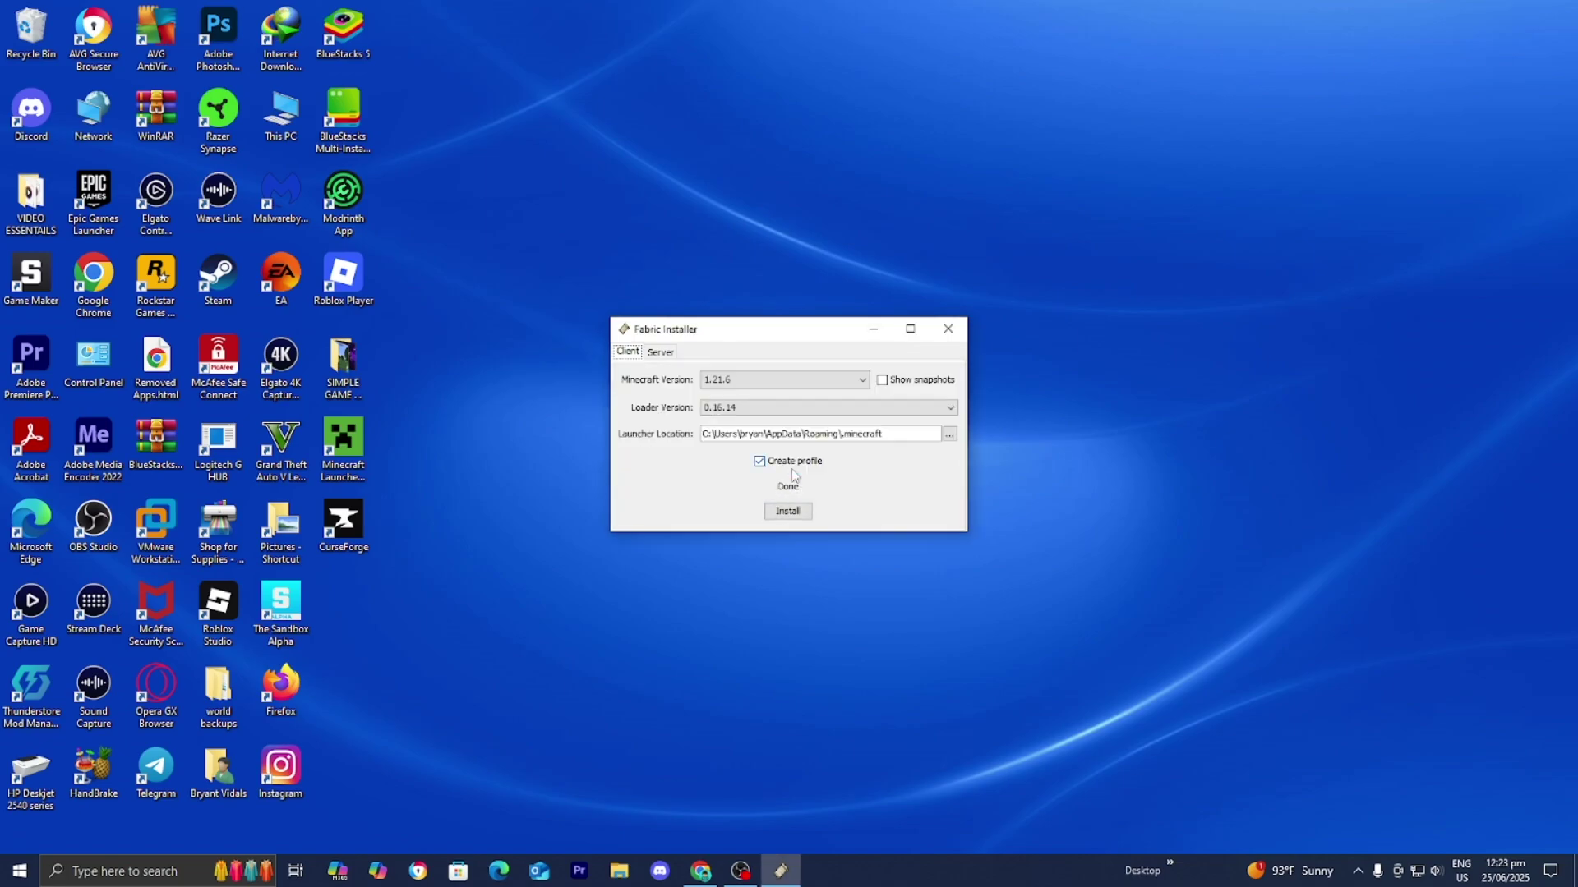
pyautogui.click(948, 328)
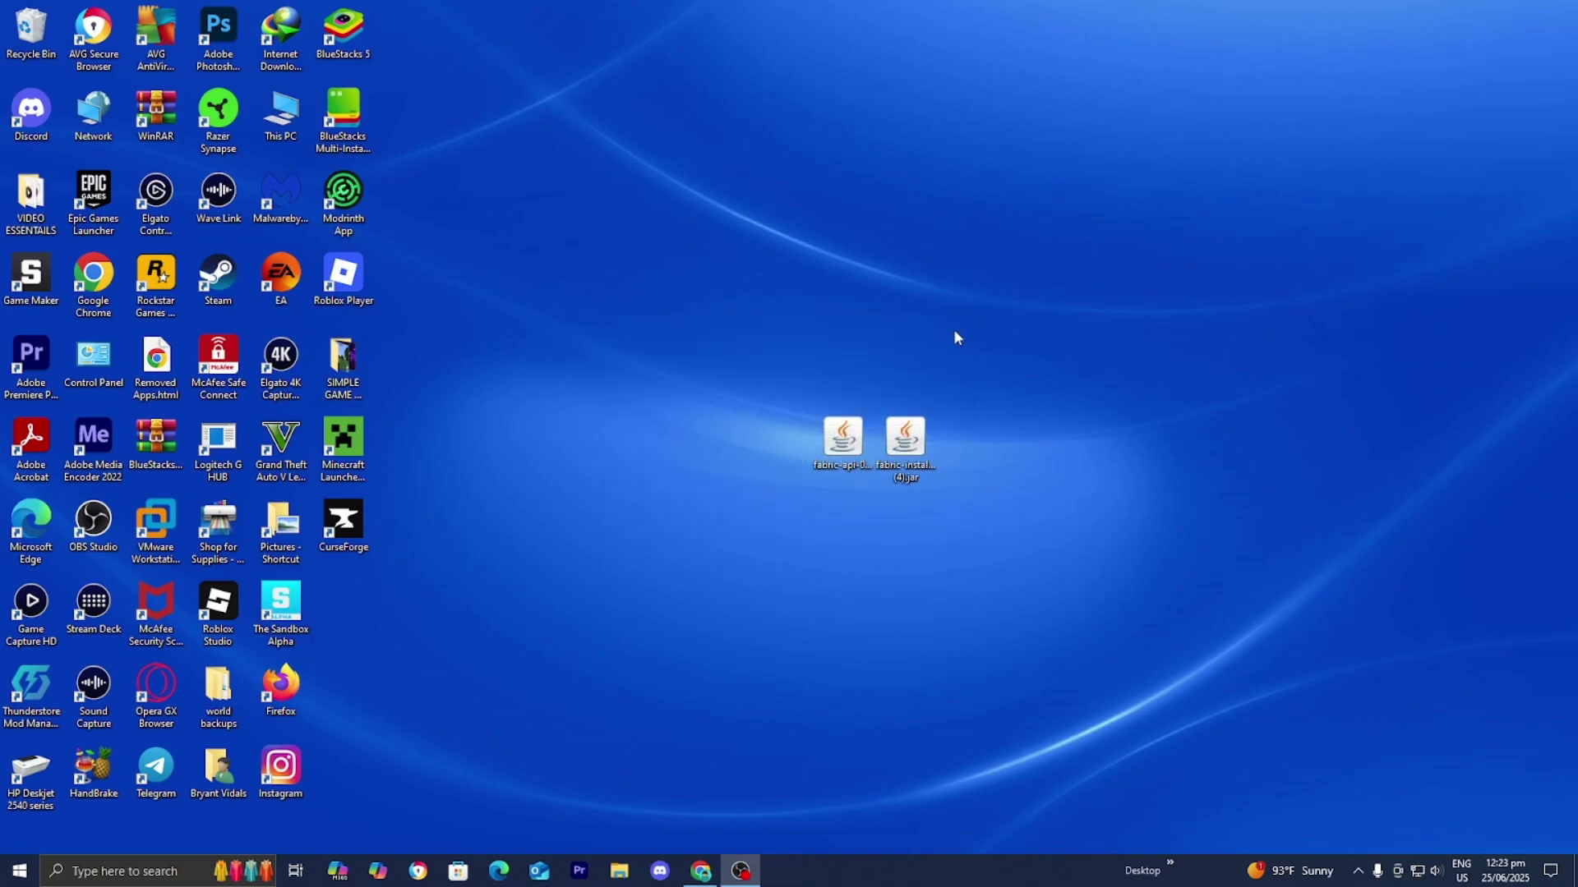
# Step: Launch Minecraft Launcher, view Installations, and open the fabric-loader-1.21.6 game folder
pyautogui.click(123, 871)
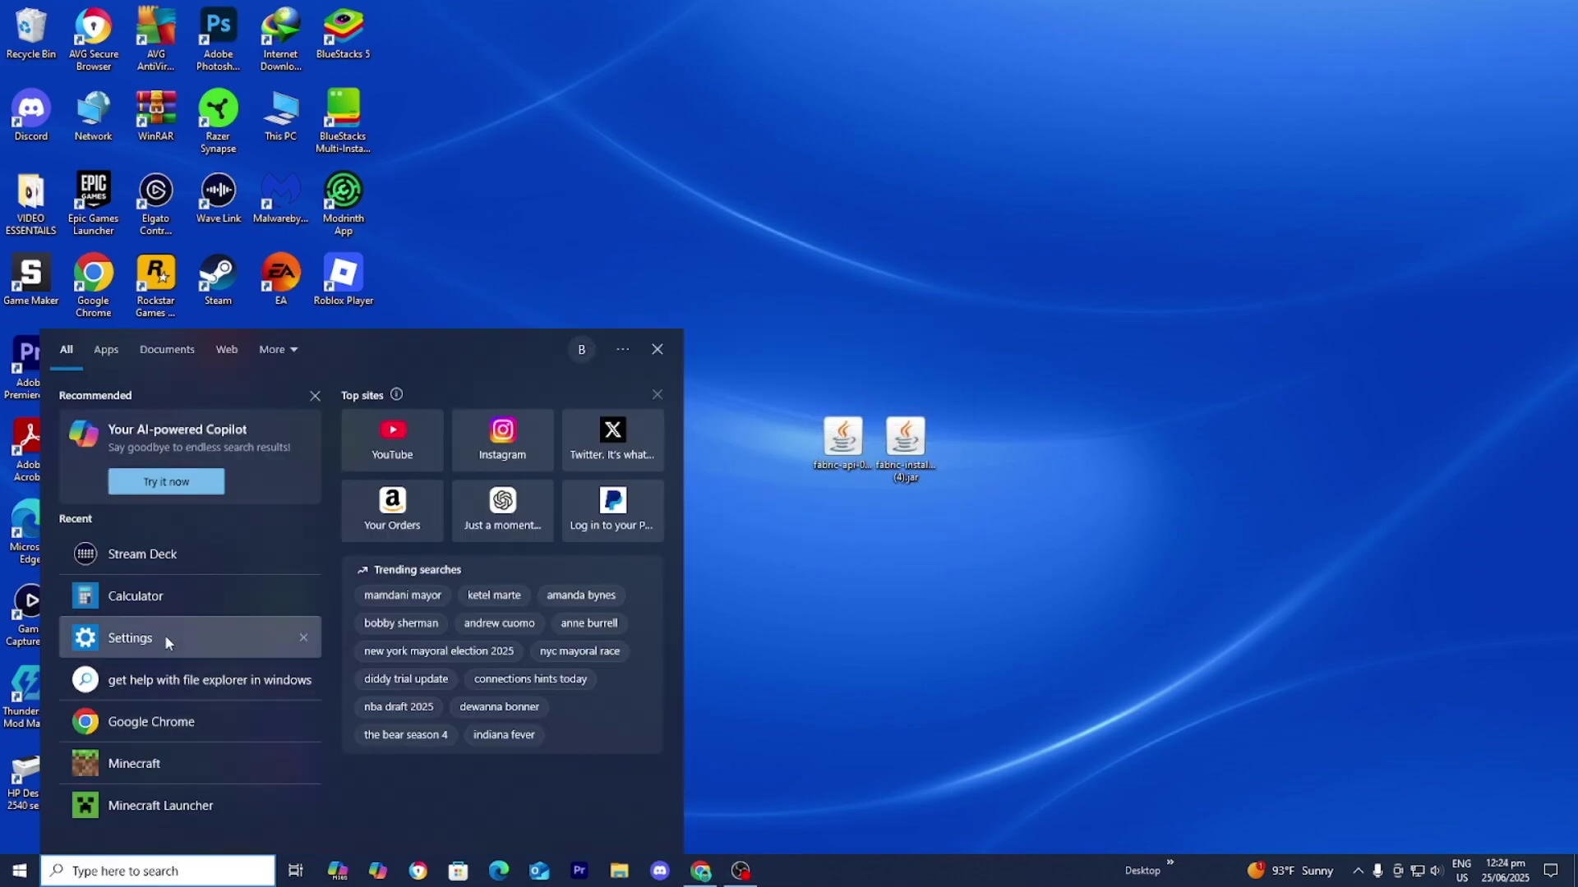
pyautogui.click(175, 804)
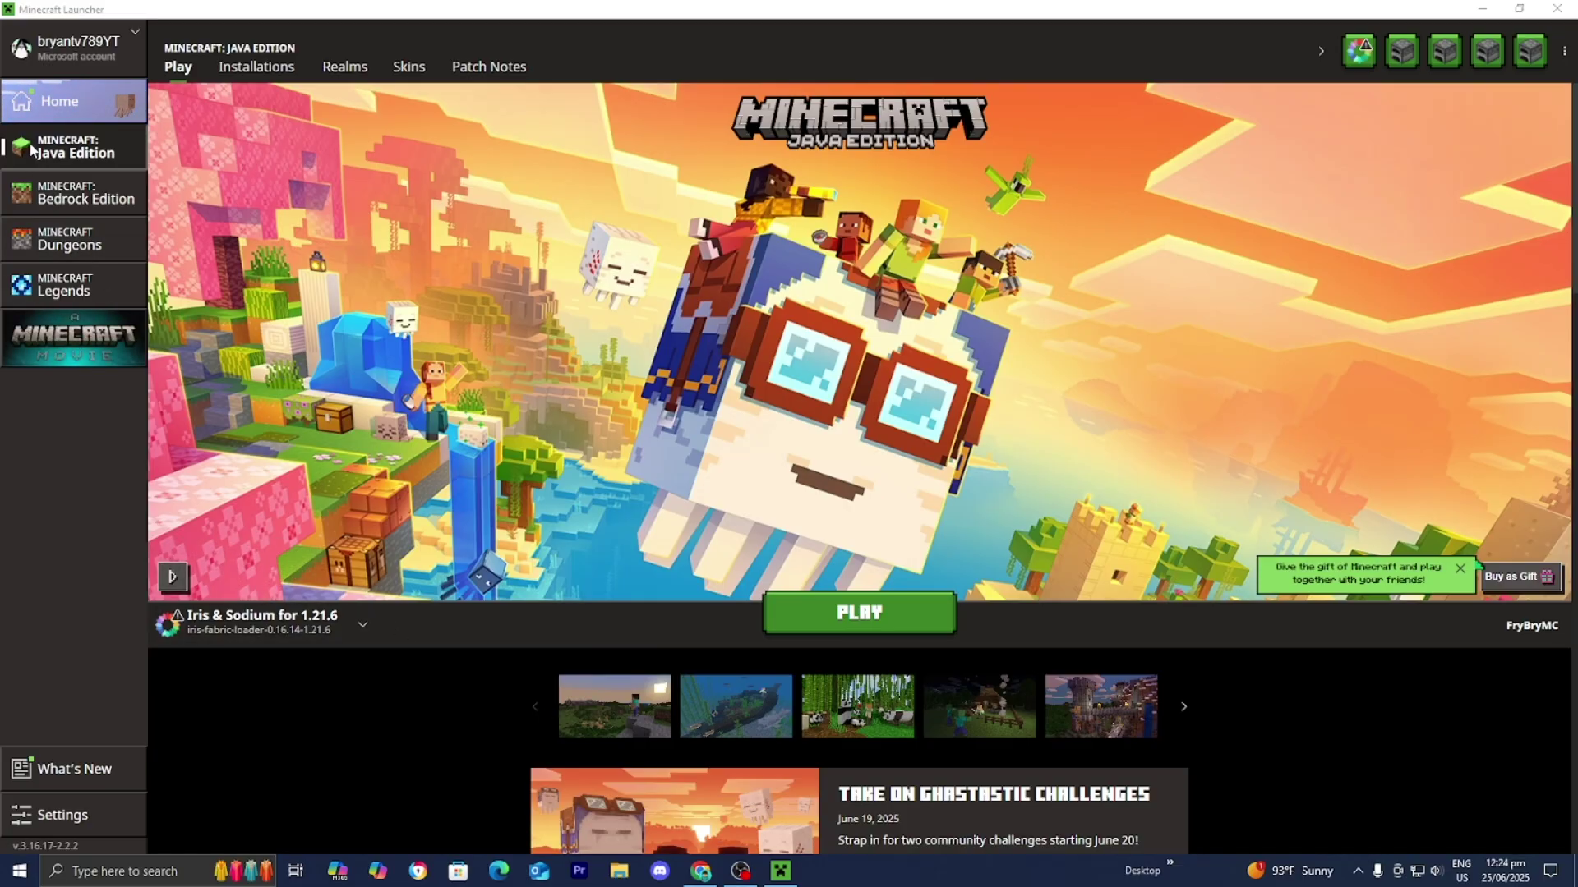
pyautogui.click(255, 67)
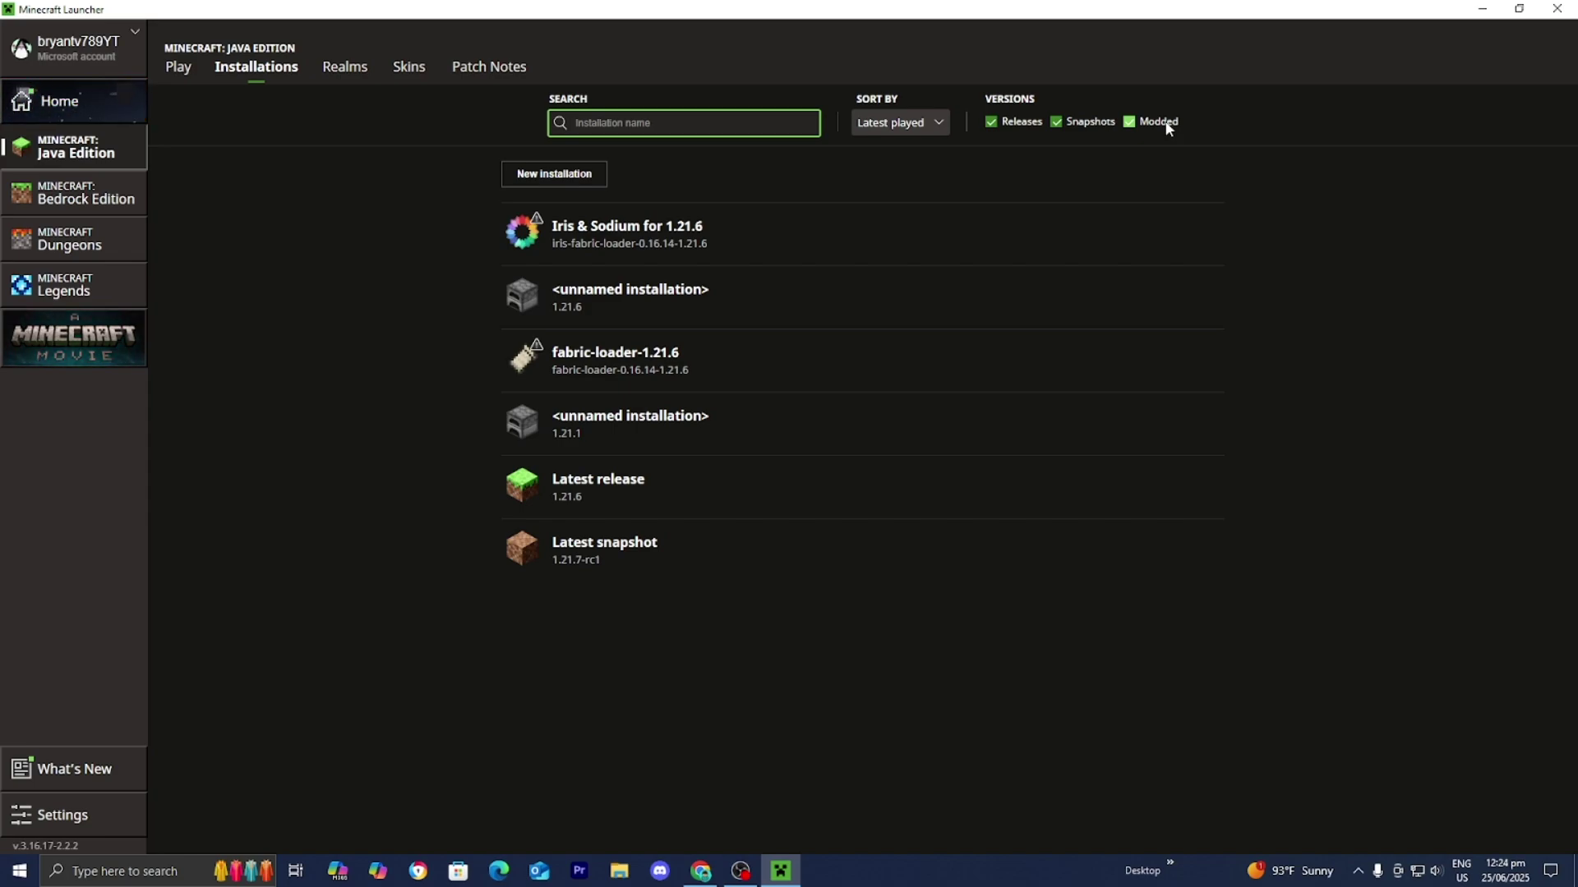
pyautogui.moveTo(625, 384)
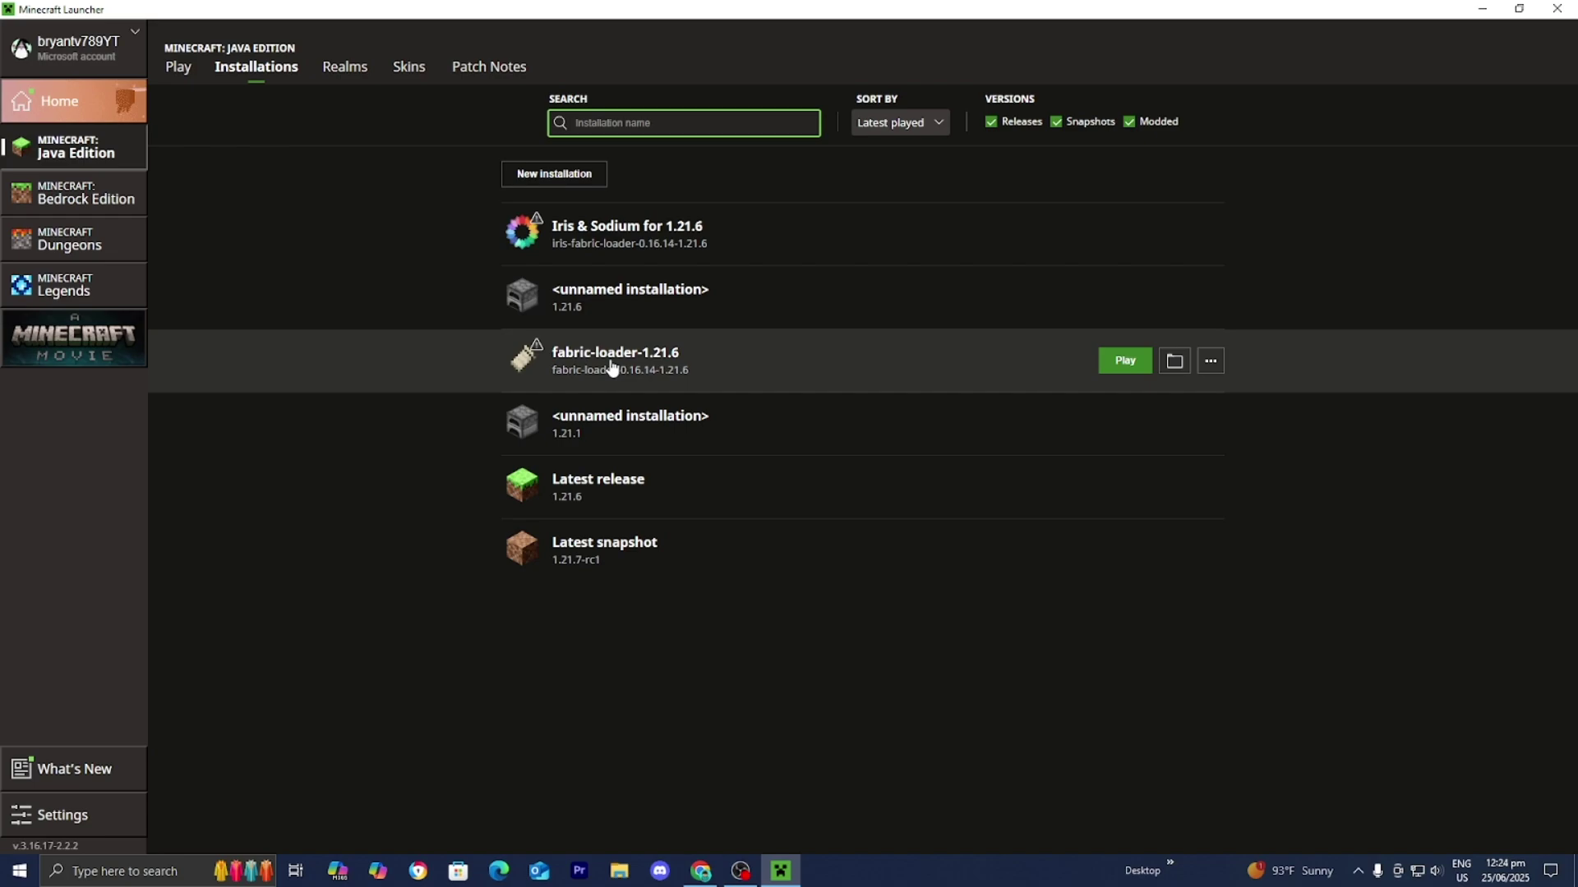
pyautogui.click(1171, 365)
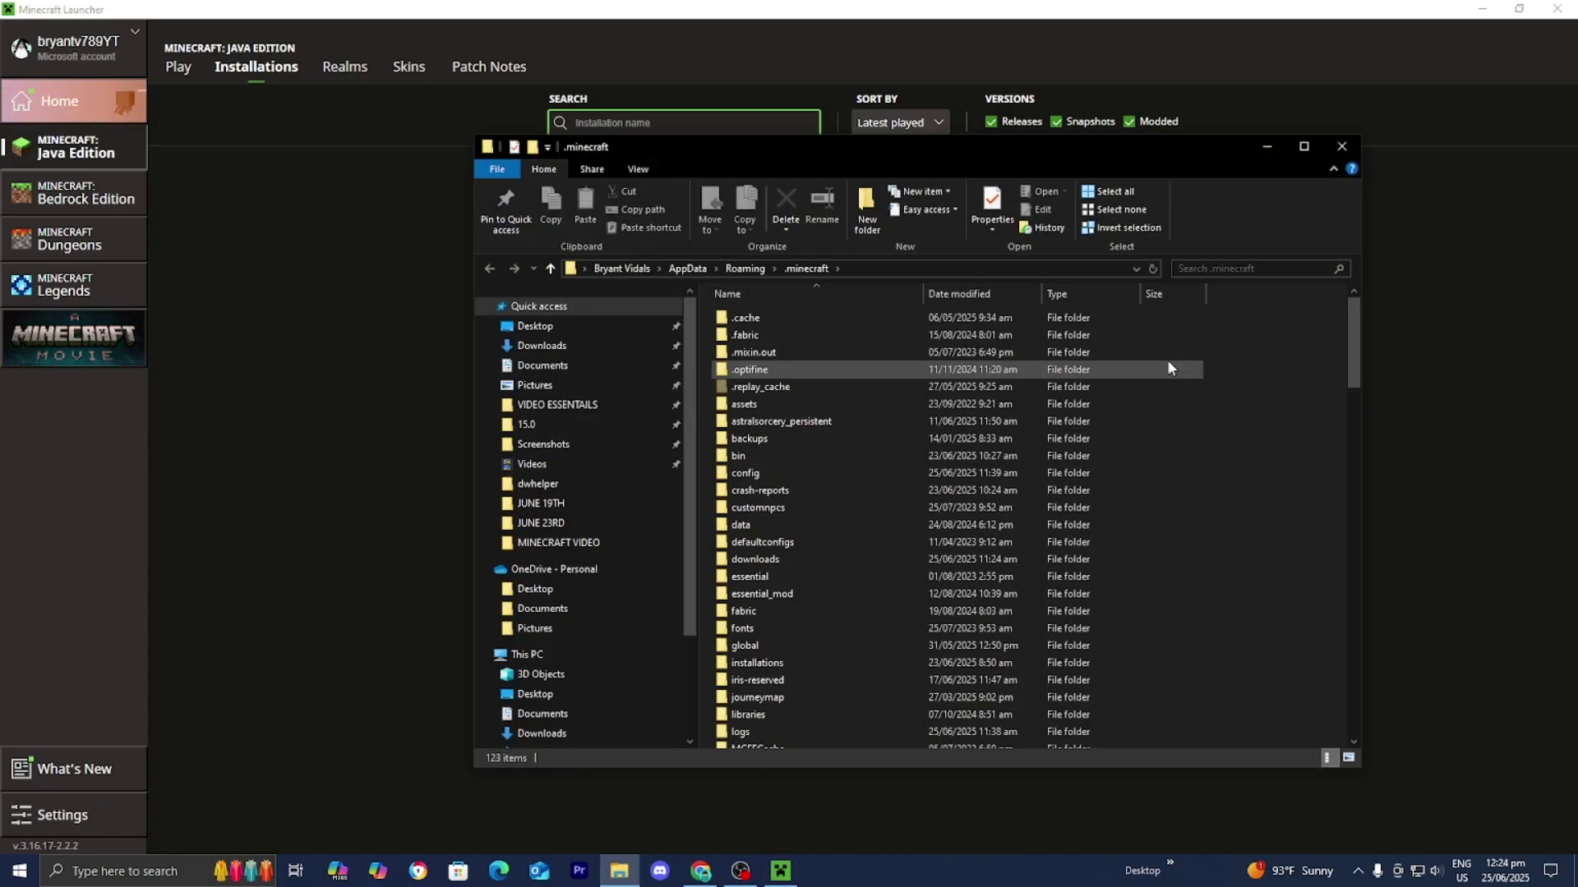
# Step: Open the mods folder inside .minecraft in File Explorer
pyautogui.scroll(-8, 1167, 367)
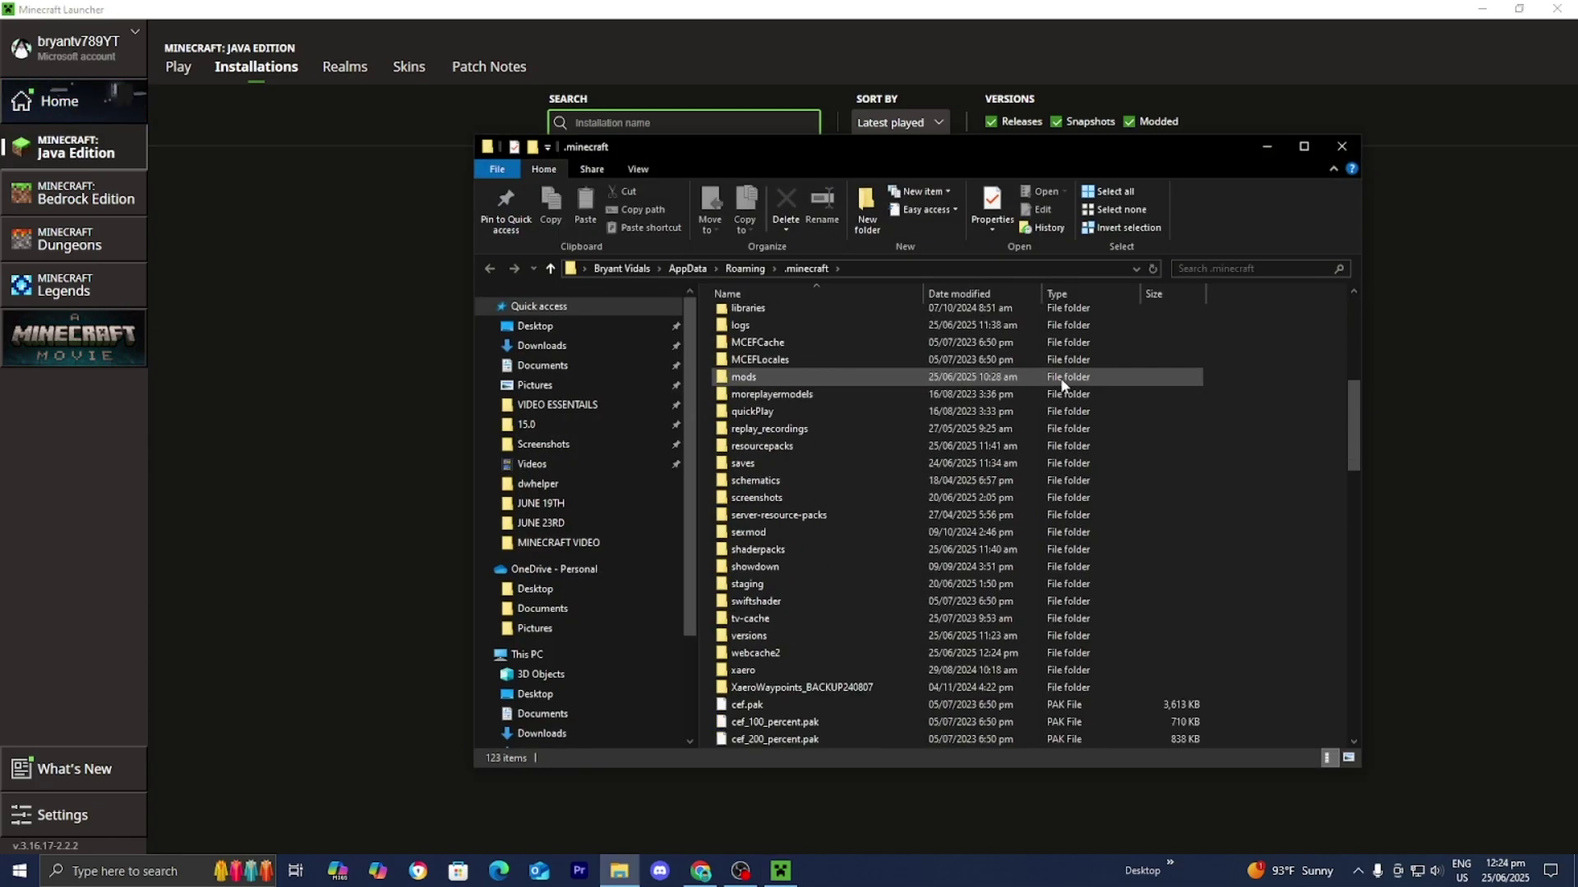
pyautogui.scroll(1, 1061, 384)
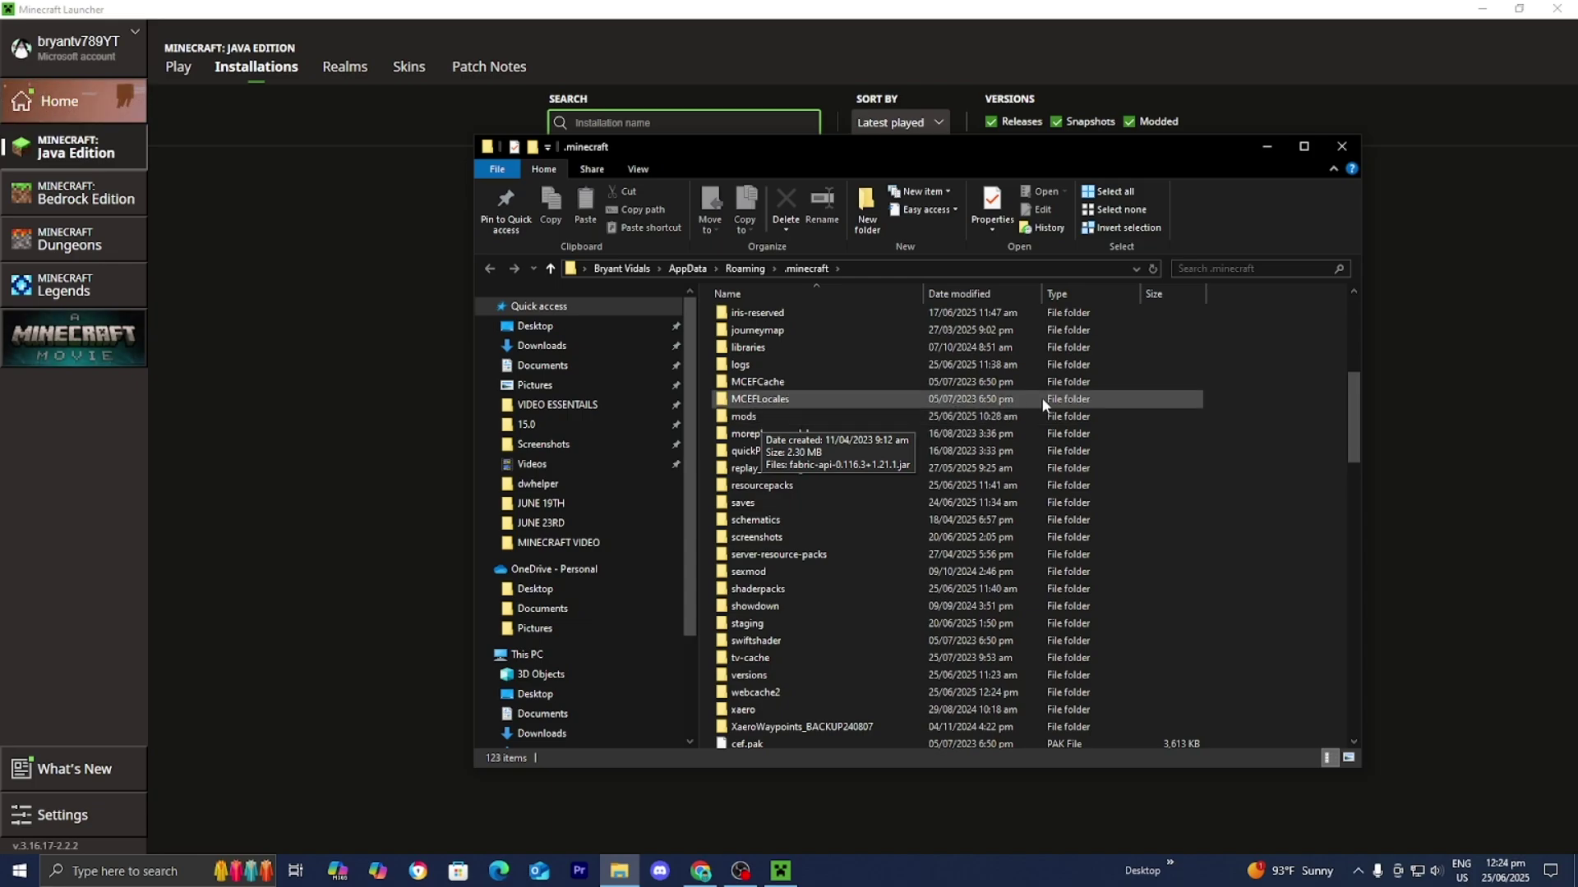
pyautogui.rightClick(1246, 411)
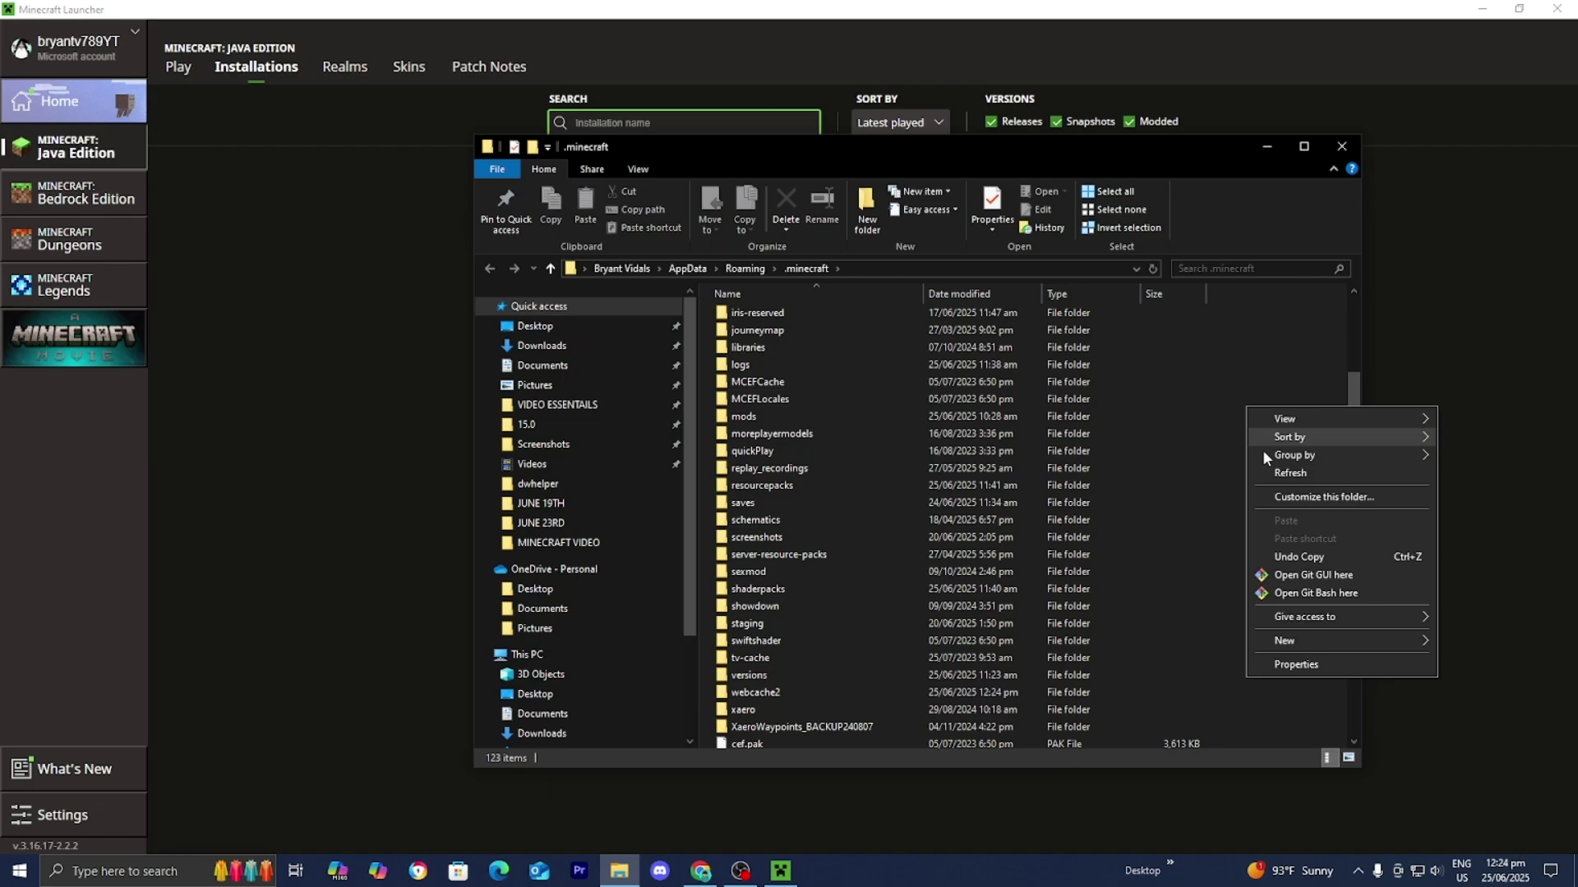
pyautogui.moveTo(1289, 645)
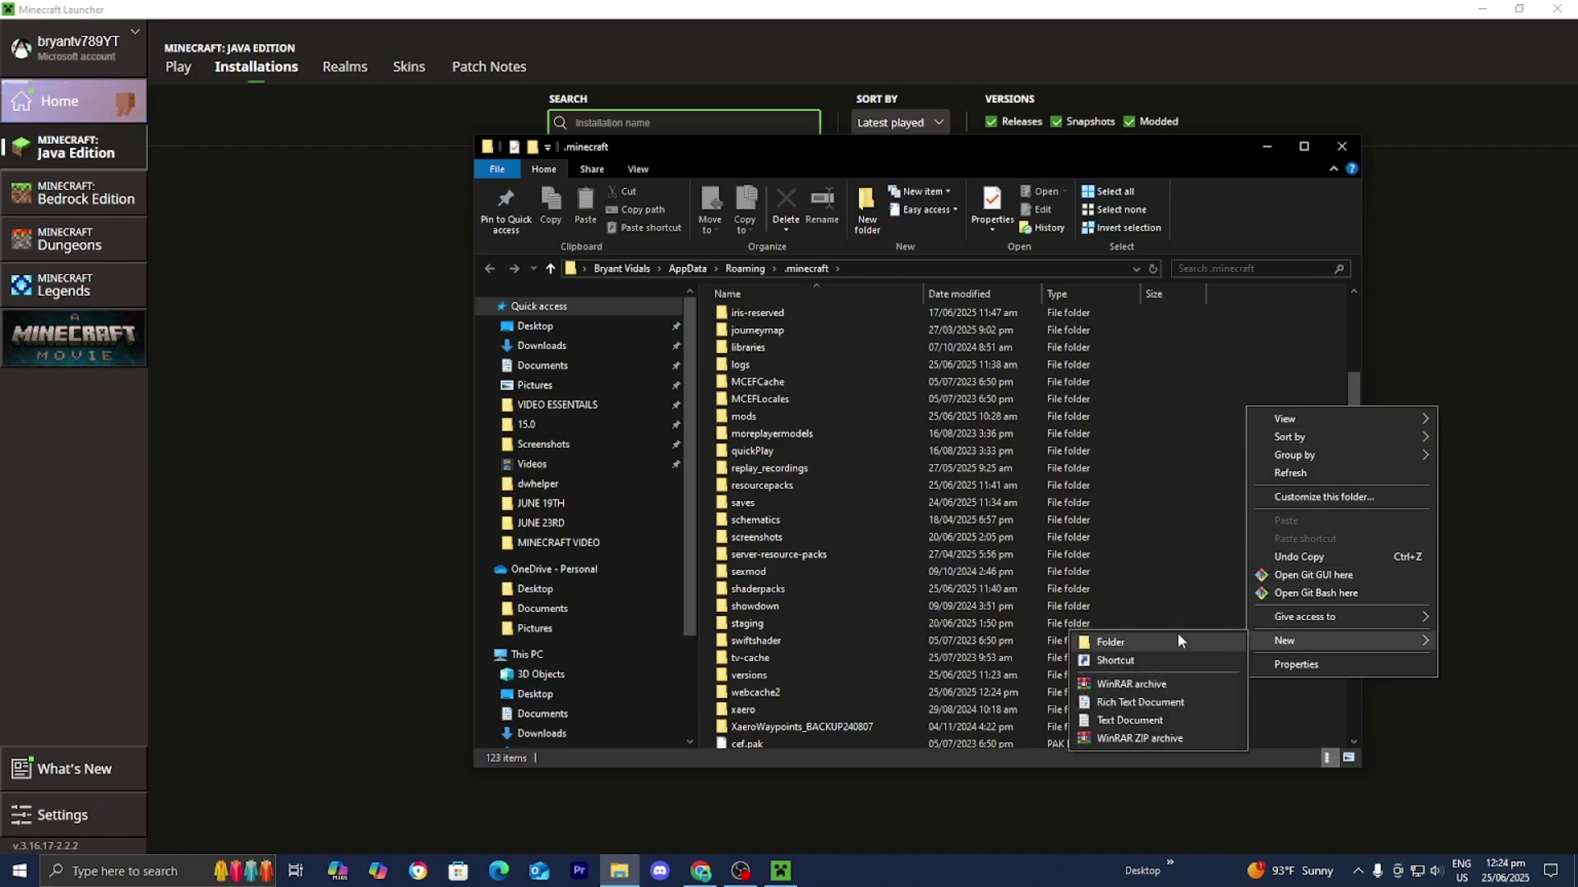
pyautogui.click(1219, 496)
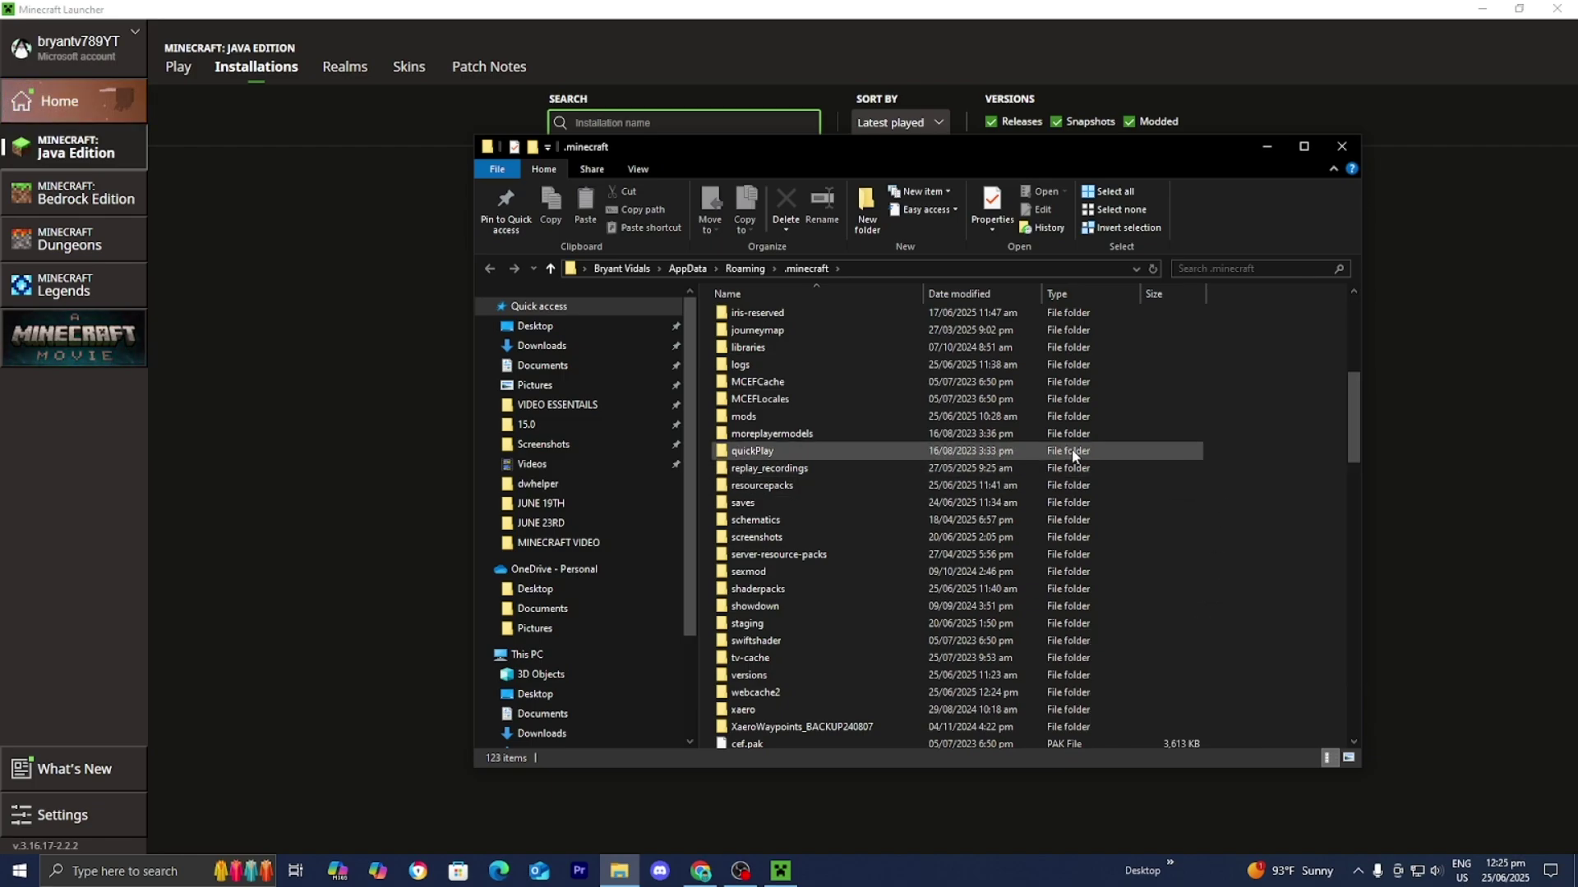
pyautogui.doubleClick(1027, 417)
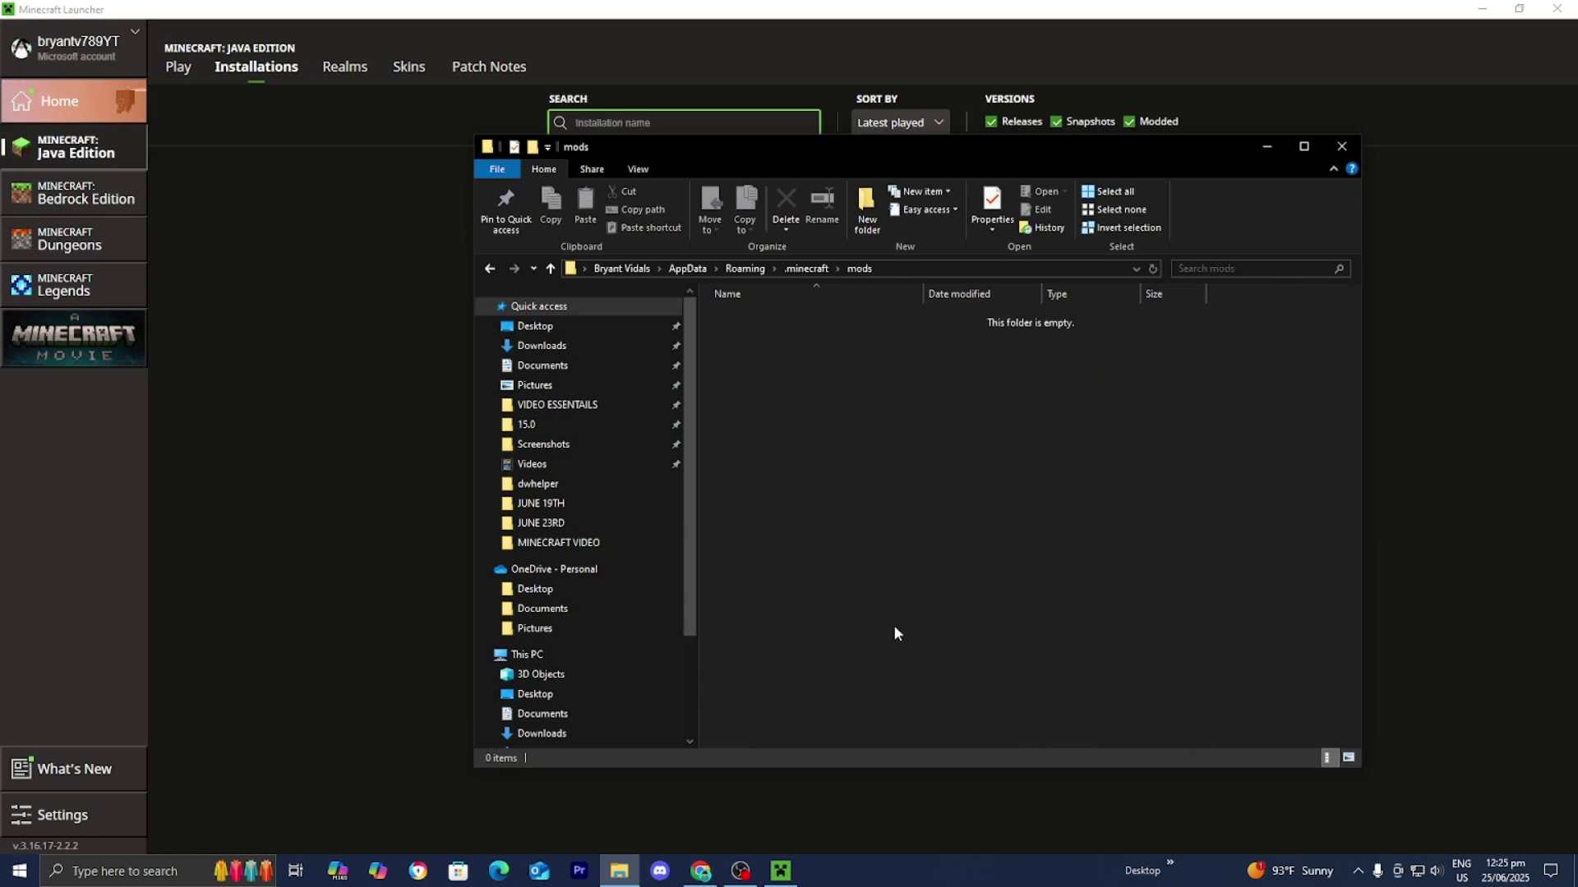
# Step: Drag fabric-api-0.128.0+1.21.6.jar from the desktop into mods, then close Explorer
pyautogui.click(1484, 8)
pyautogui.moveTo(893, 161); pyautogui.dragTo(625, 537)
pyautogui.moveTo(844, 452); pyautogui.dragTo(826, 736)
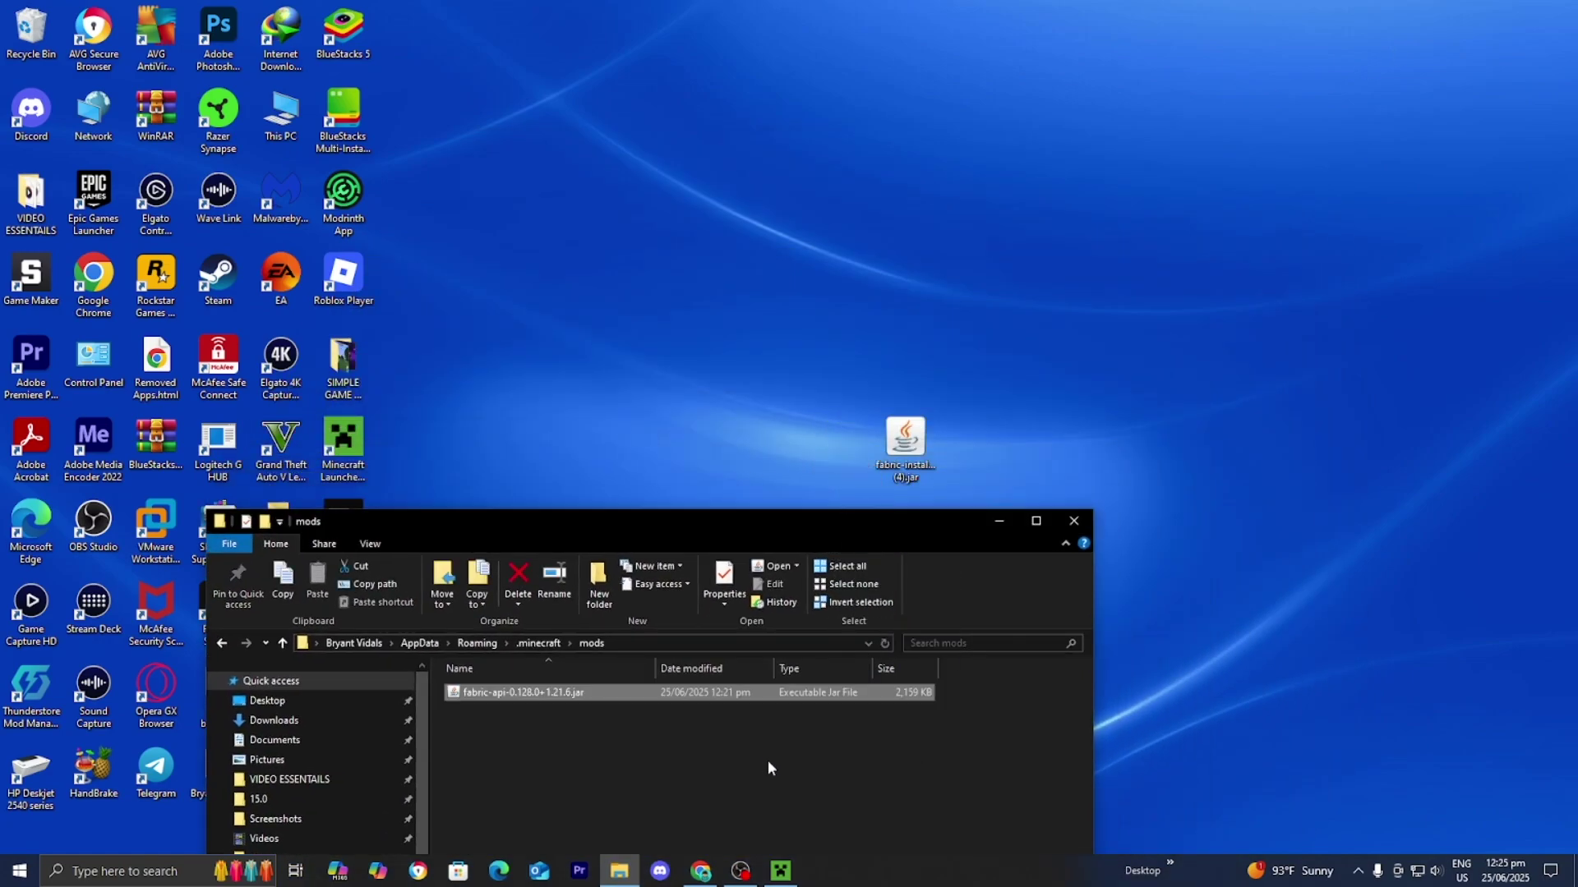
pyautogui.click(1074, 521)
# Step: Select the fabric-loader-1.21.6 installation on the launcher's Play tab and start the game
pyautogui.click(781, 871)
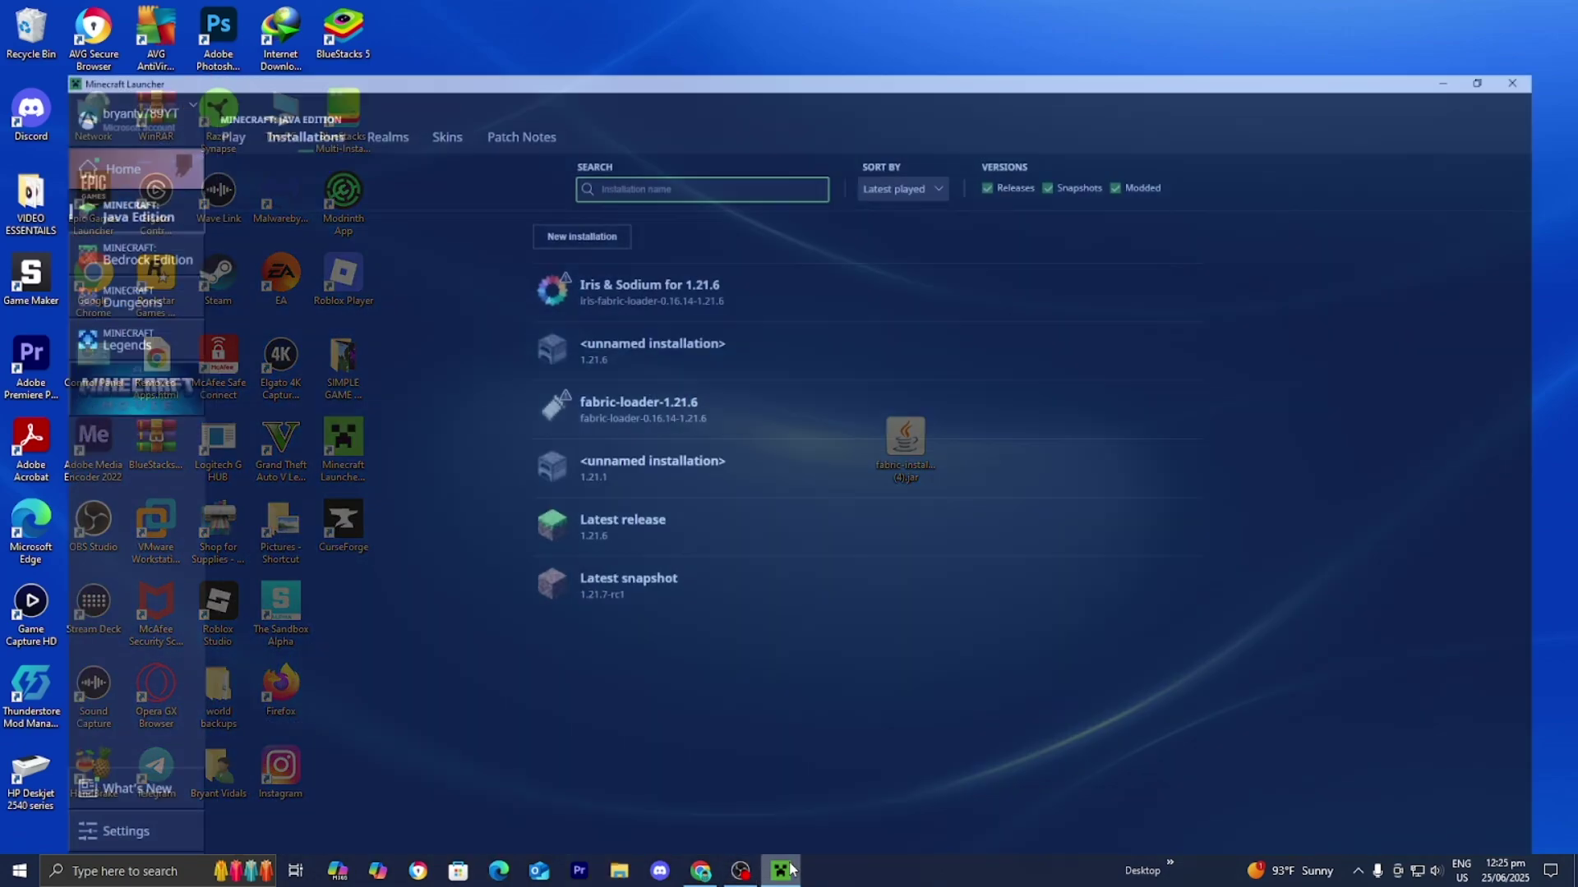
pyautogui.click(183, 69)
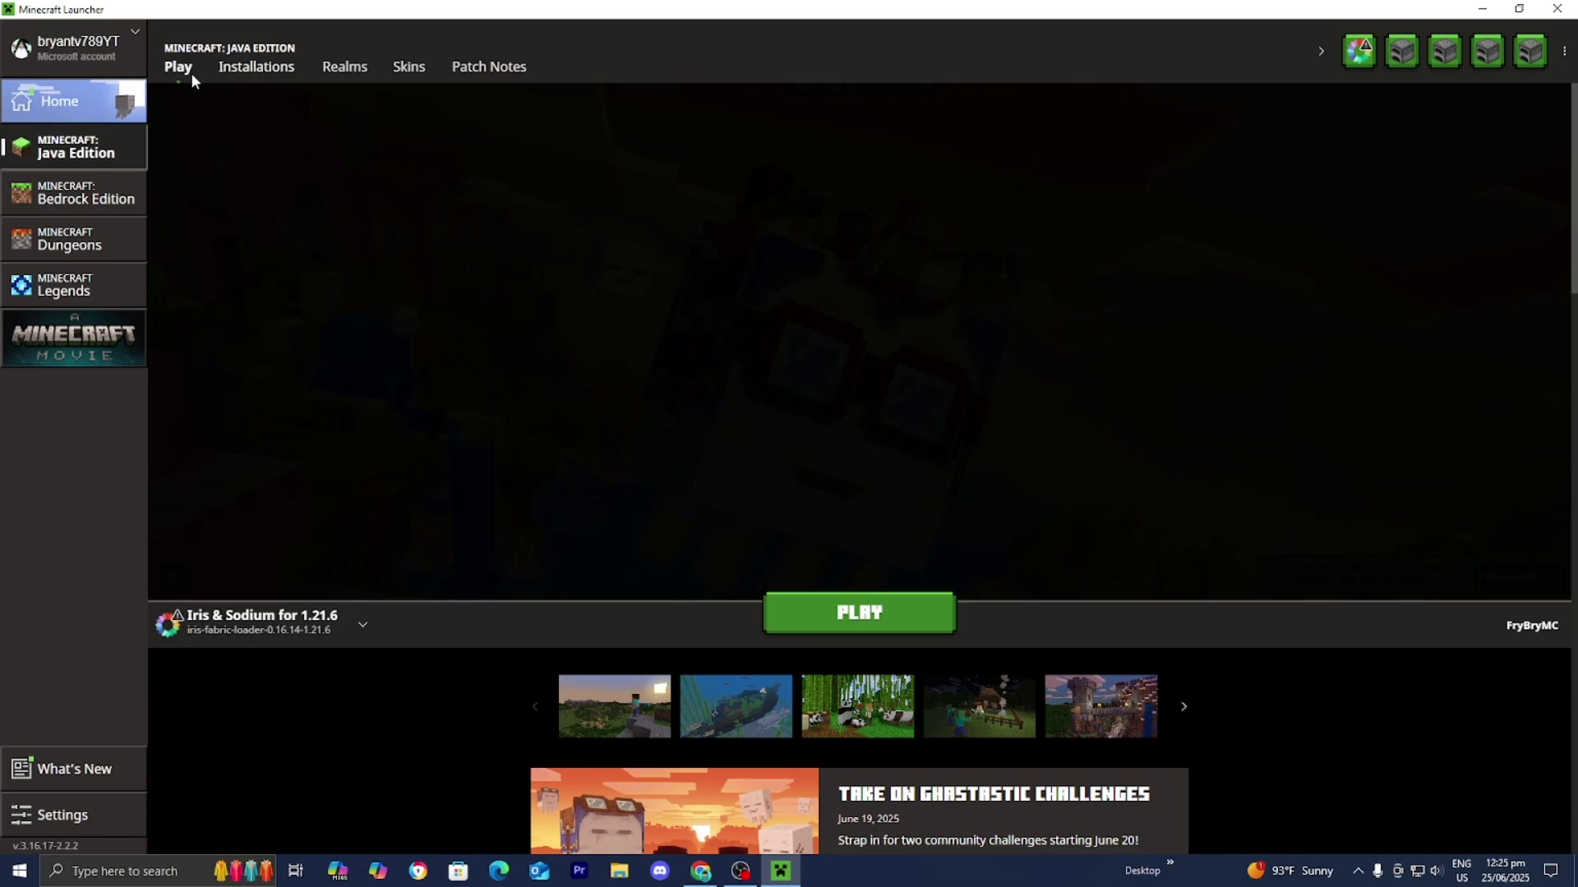
pyautogui.click(270, 622)
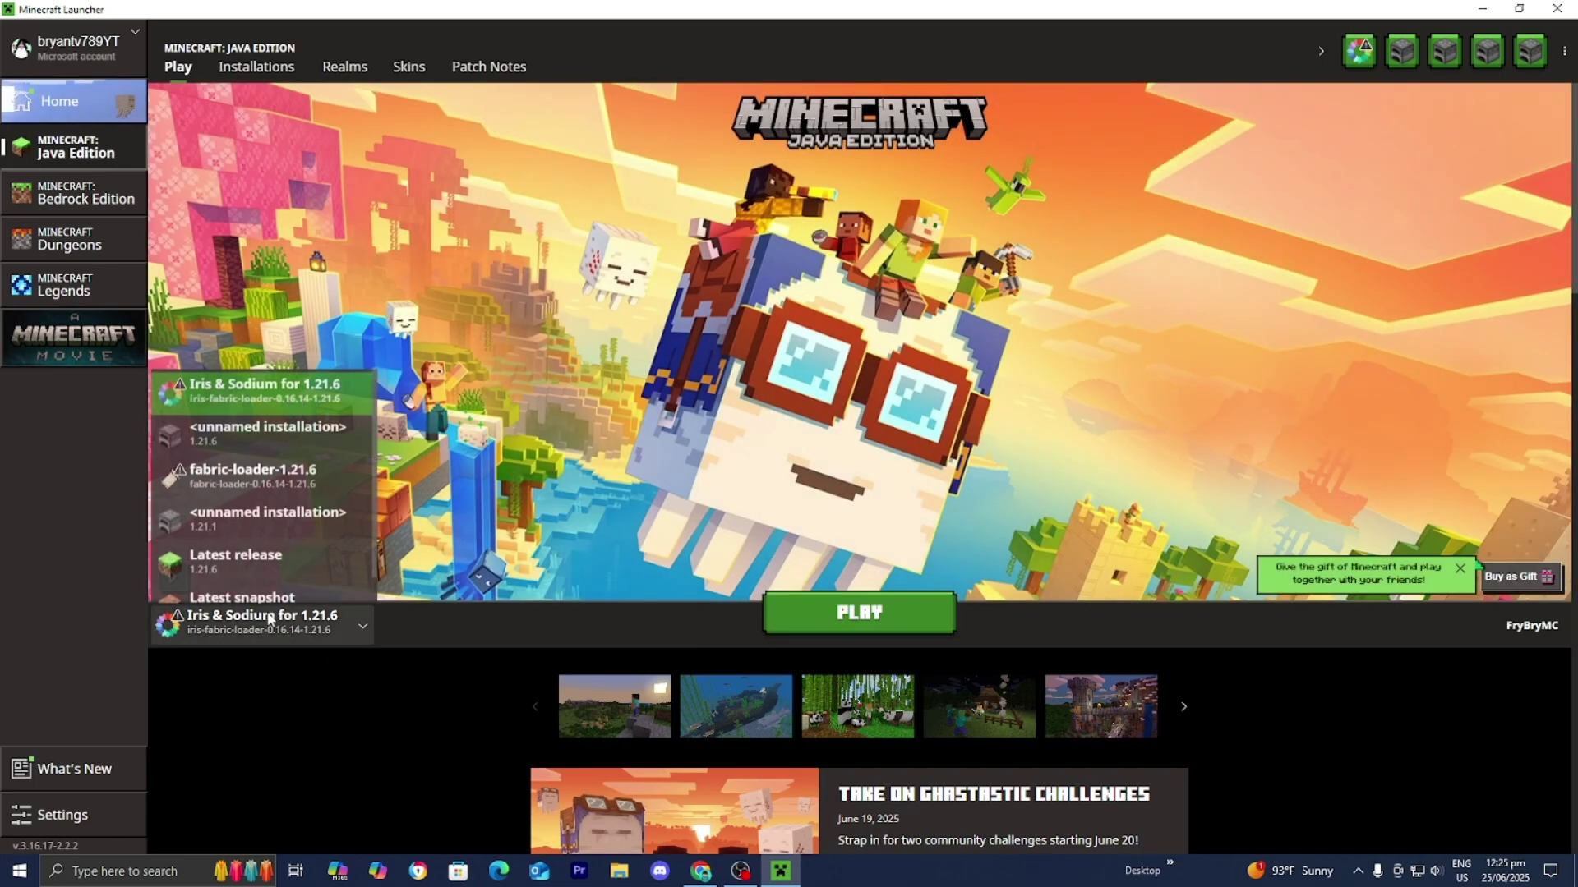
pyautogui.click(260, 475)
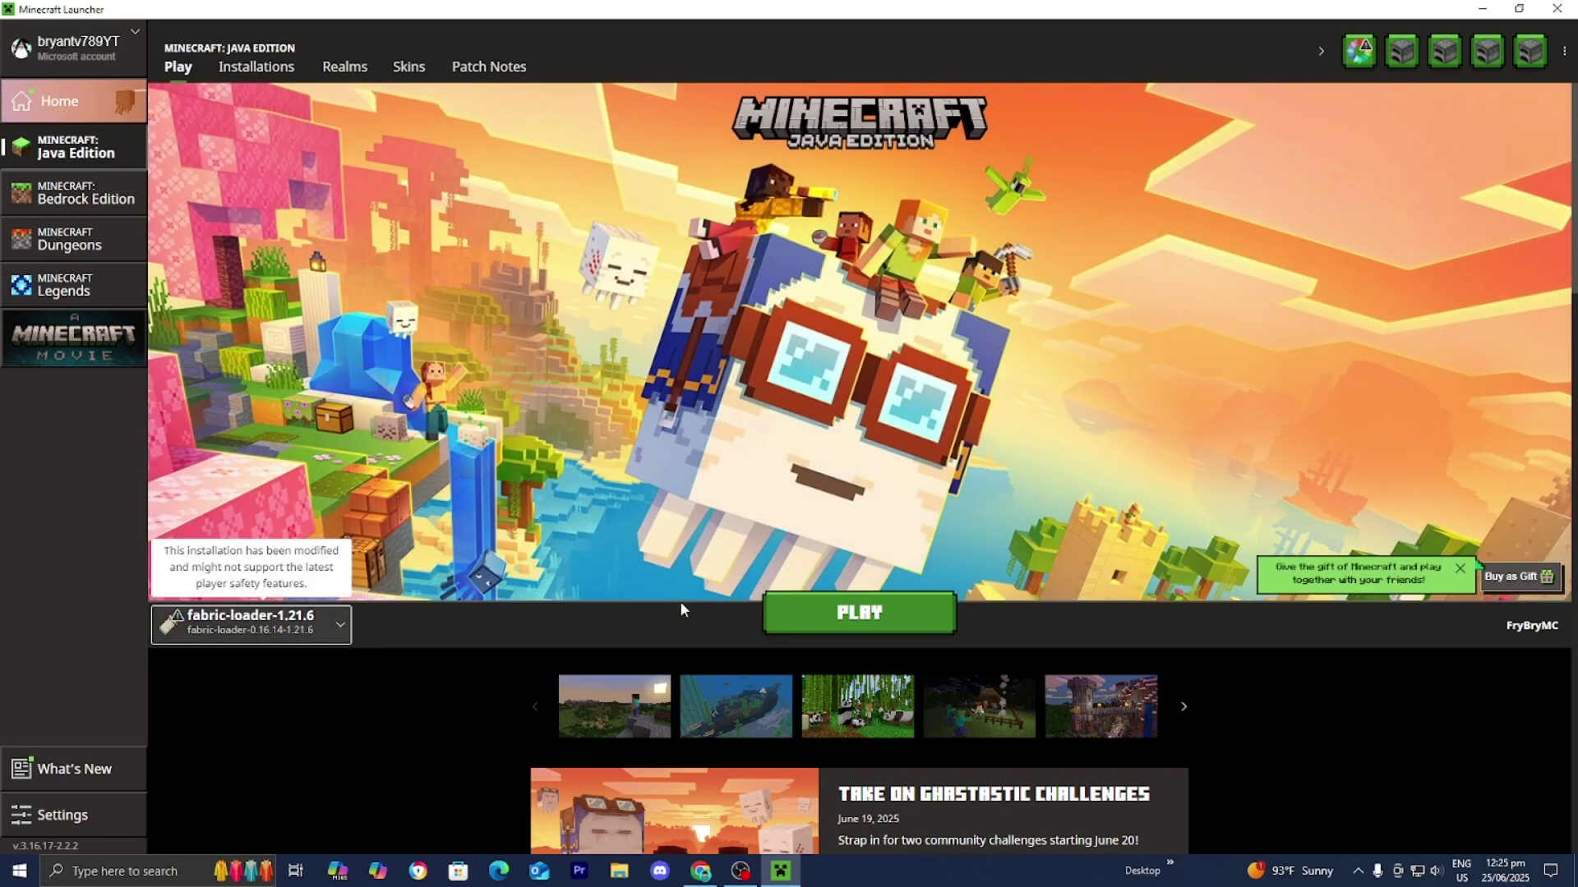
pyautogui.click(835, 622)
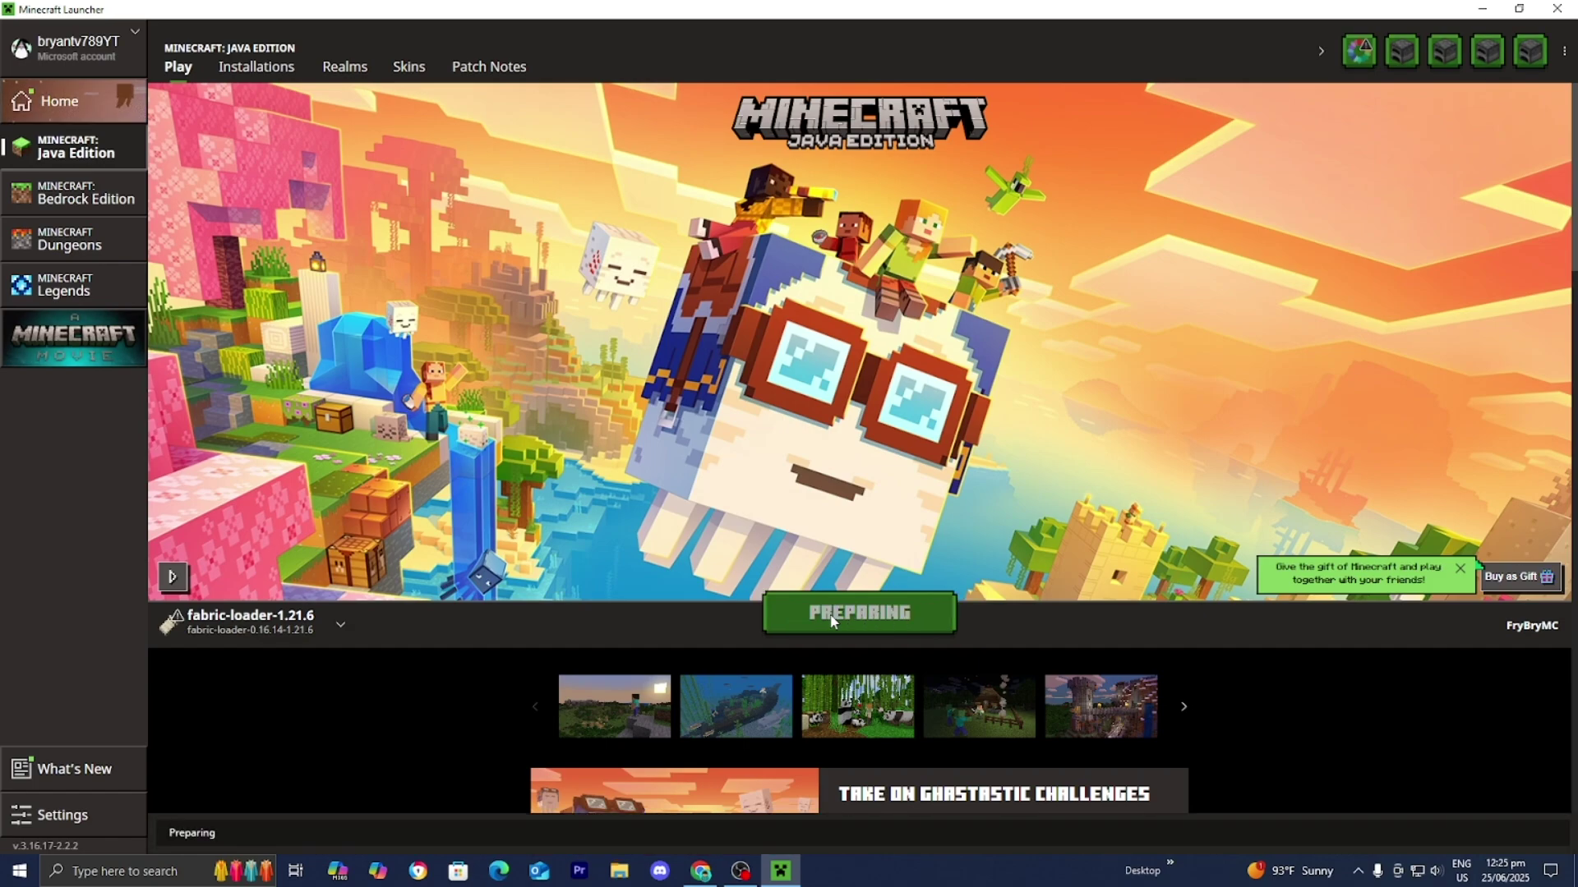